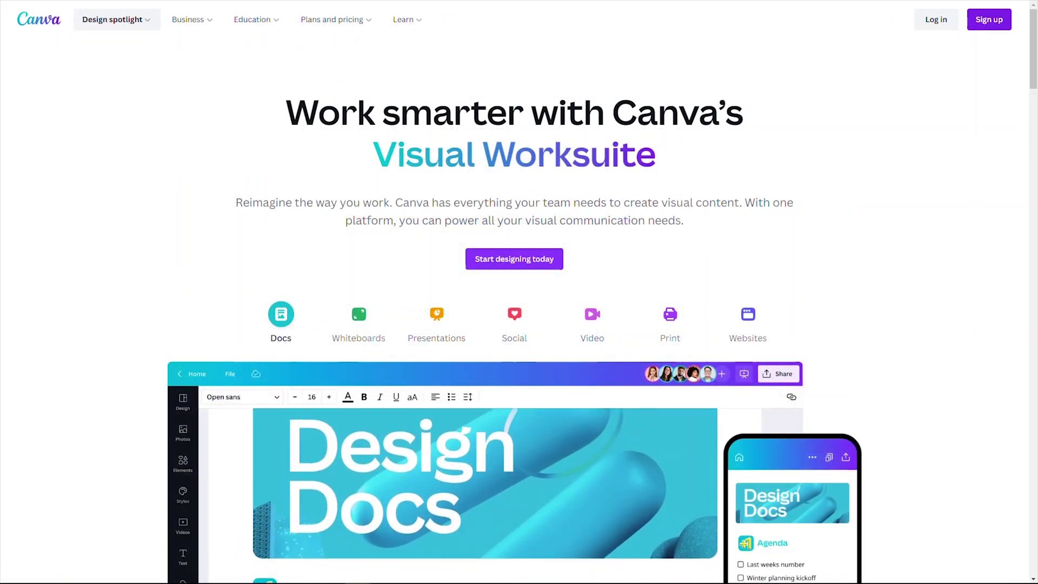
# Scroll down the Free templates page to reach the business card templates.
pyautogui.scroll(-5, 519, 292)
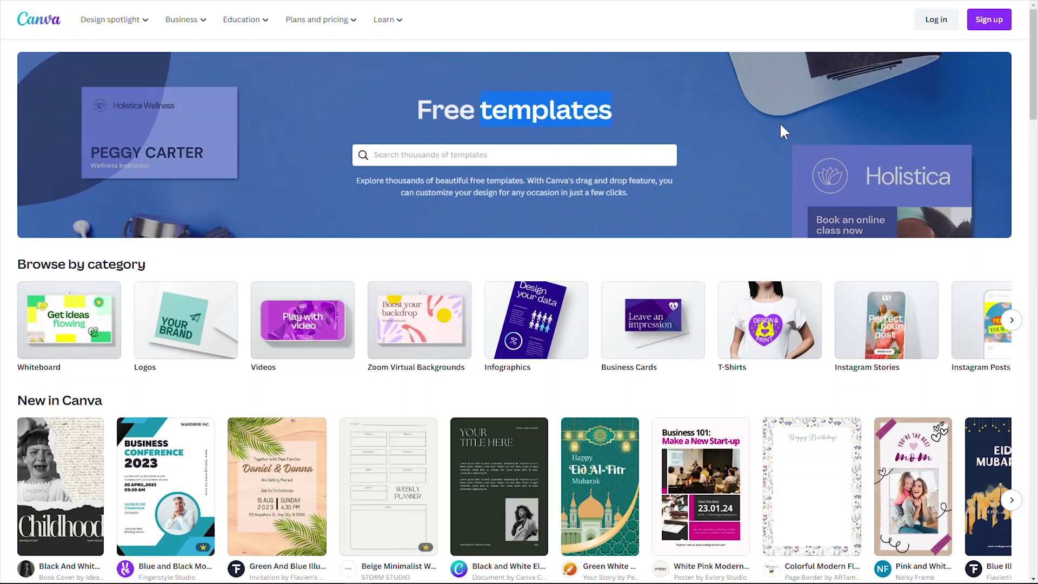
pyautogui.moveTo(1033, 105); pyautogui.dragTo(1020, 528)
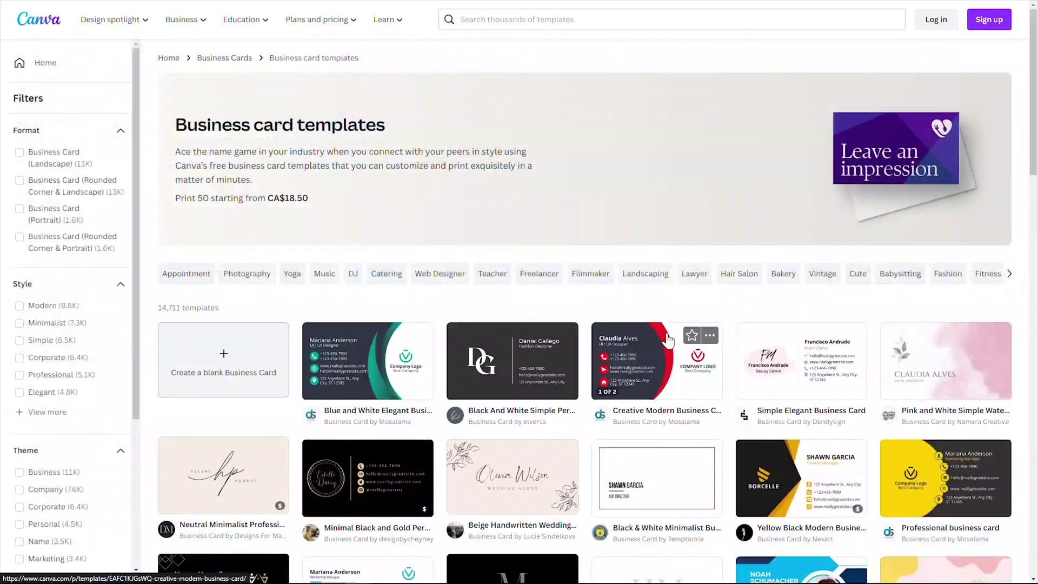
# Preview both pages of the Simple Elegant Business Card, then open it for customizing.
pyautogui.click(809, 363)
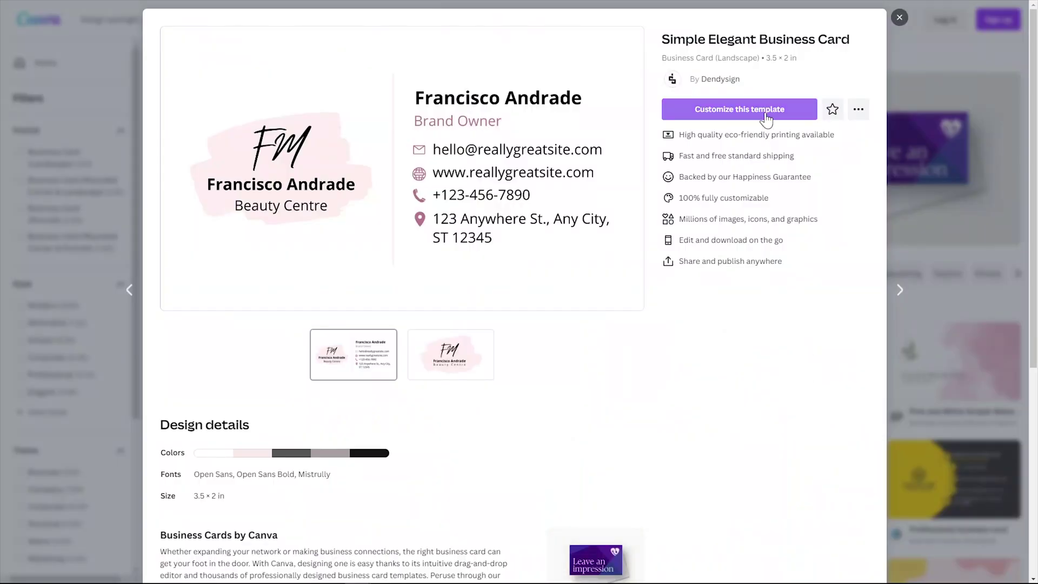
pyautogui.click(450, 354)
pyautogui.click(363, 360)
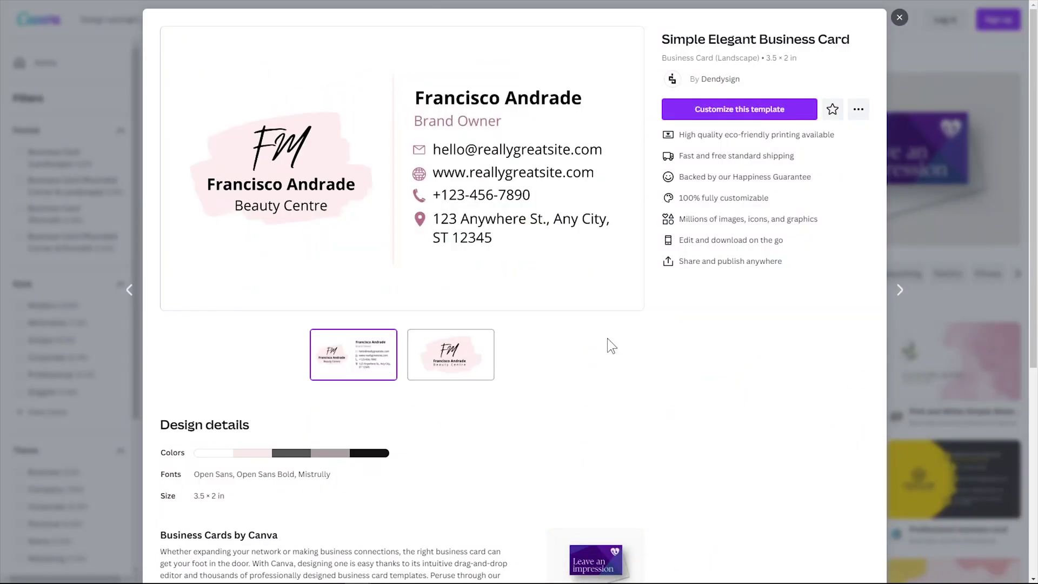
pyautogui.click(757, 111)
# Replace the placeholder name on the card front and right side with a new name.
pyautogui.tripleClick(391, 301)
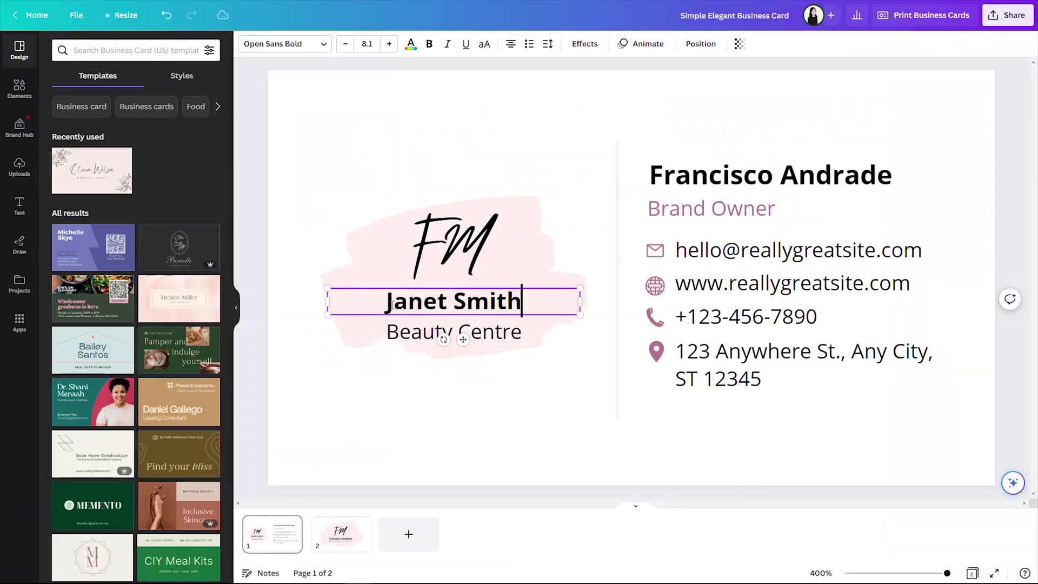
pyautogui.tripleClick(654, 175)
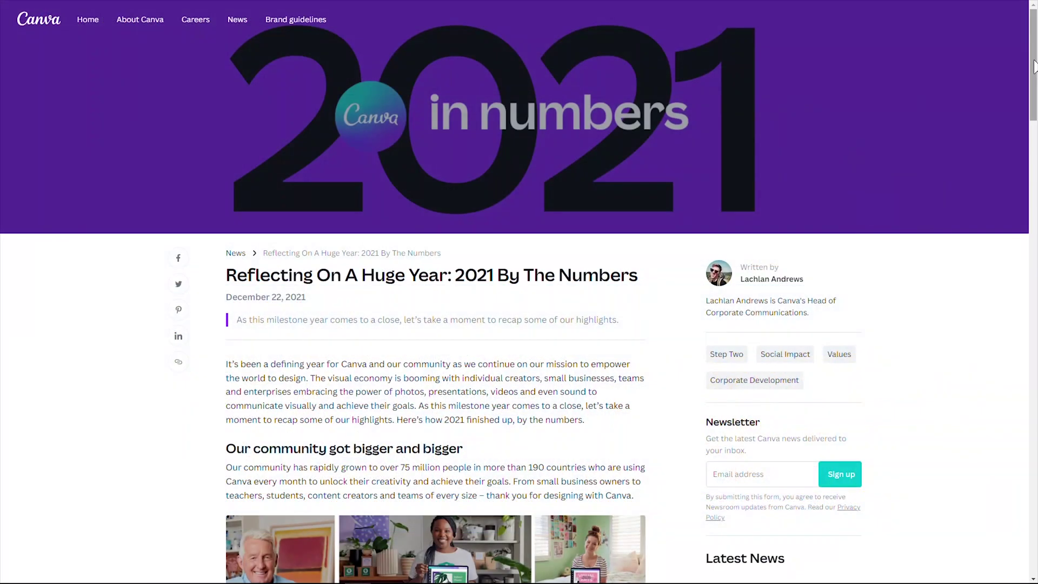
# Scroll through the '2021 By The Numbers' newsroom article.
pyautogui.moveTo(1033, 66); pyautogui.dragTo(1033, 144)
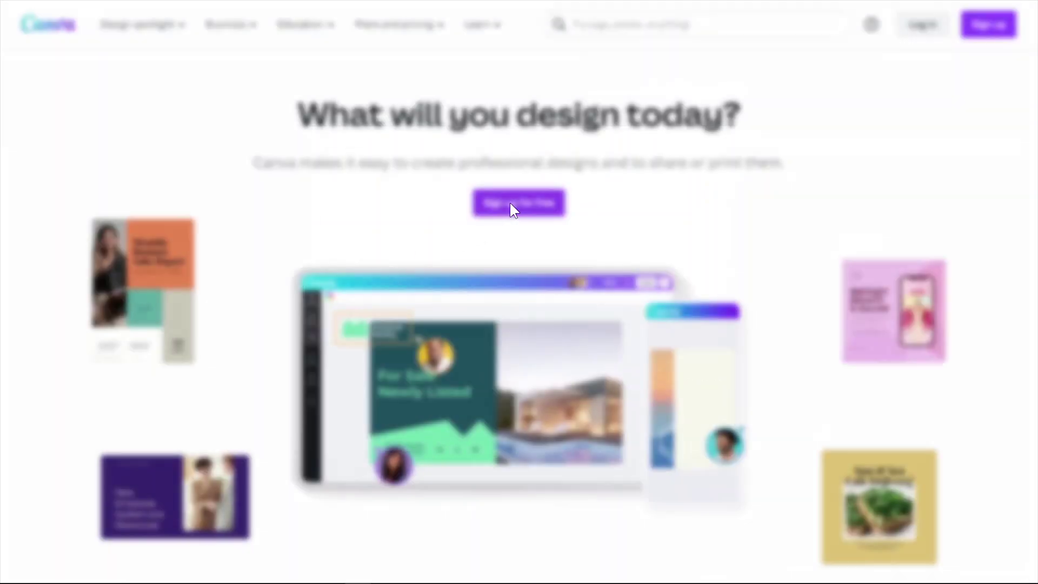
# Sign up for a free Canva account using an email address.
pyautogui.click(511, 204)
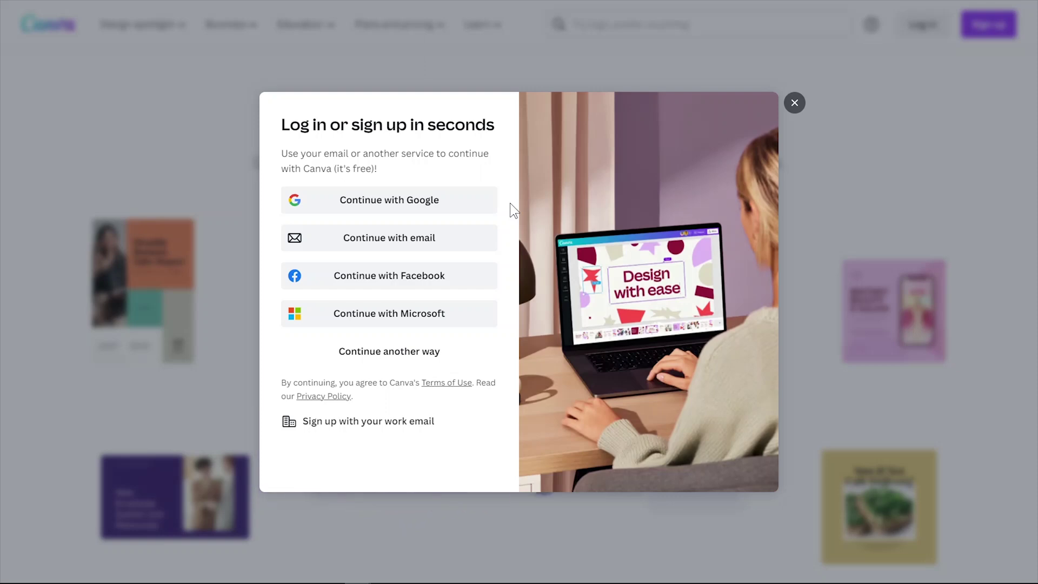
pyautogui.click(429, 242)
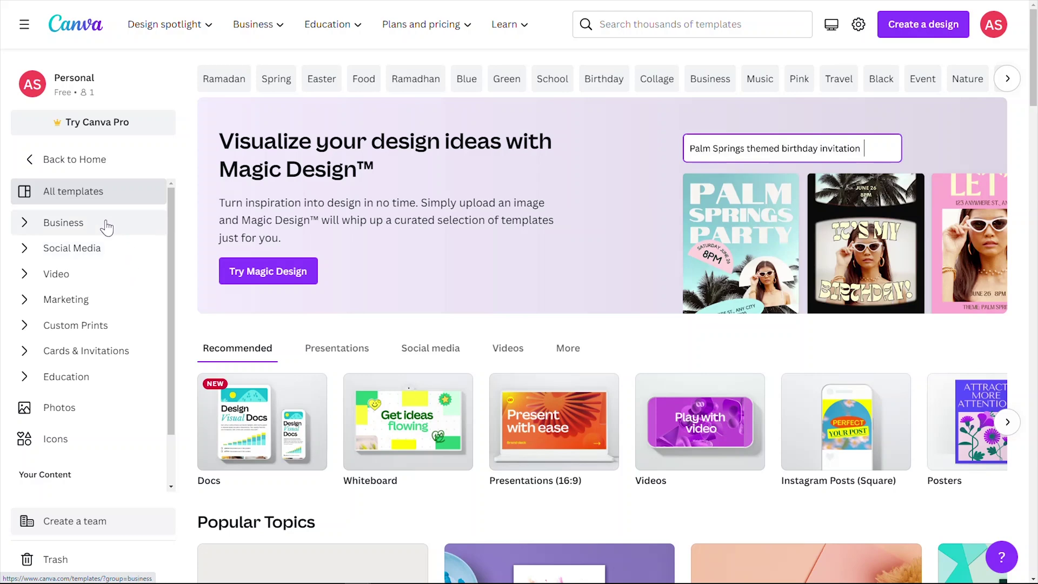
# Browse the Social Media templates, then open the Business template categories.
pyautogui.click(103, 246)
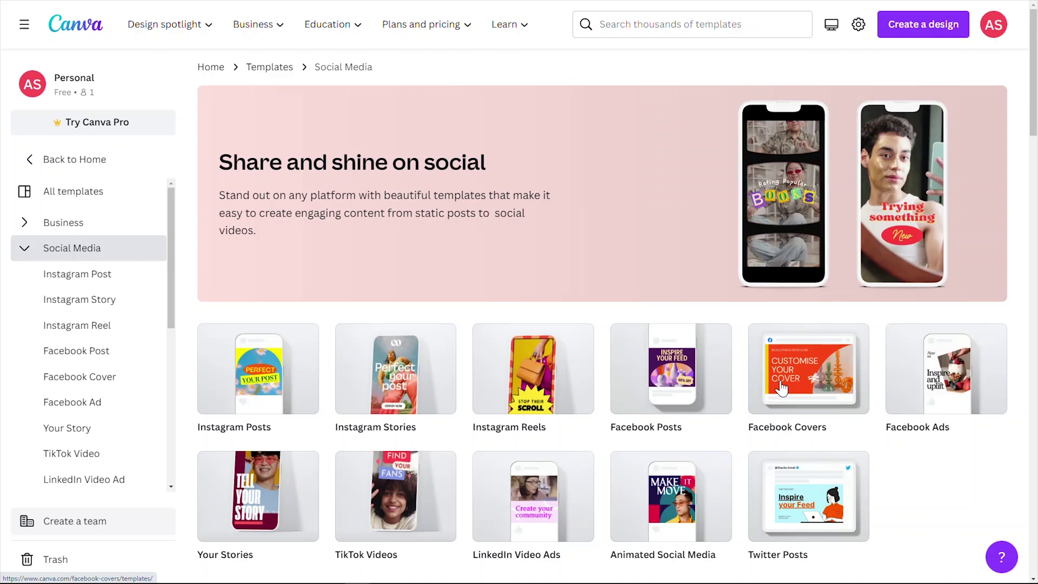
pyautogui.click(63, 222)
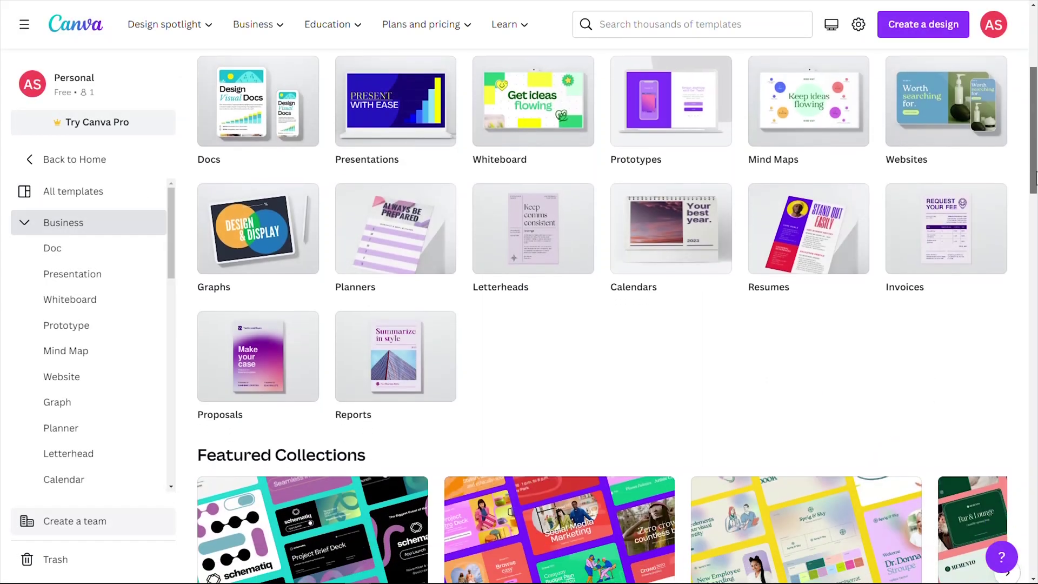
# Scroll down the Canva page.
pyautogui.moveTo(1035, 179); pyautogui.dragTo(1000, 309)
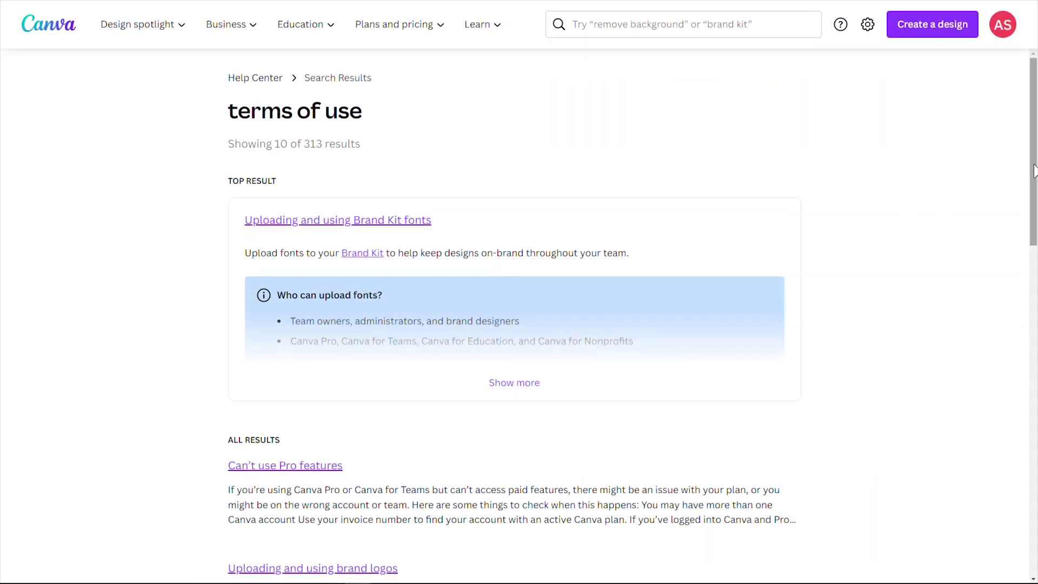
# Scroll through the Help Center search results for 'terms of use'.
pyautogui.moveTo(1034, 171); pyautogui.dragTo(1033, 508)
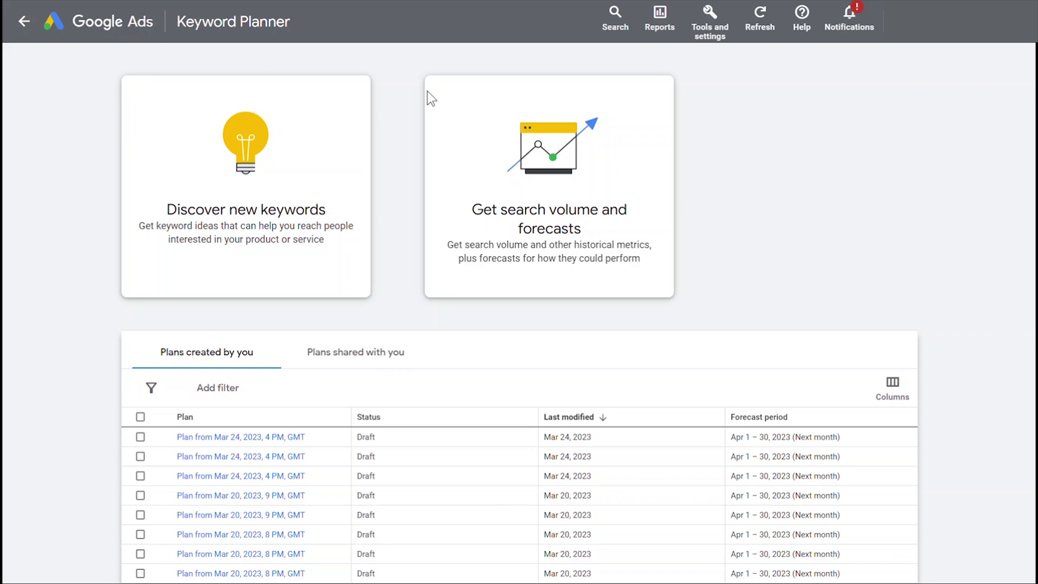
# Get Keyword Planner search volume for 'business card template': 40,500 average monthly searches.
pyautogui.click(713, 34)
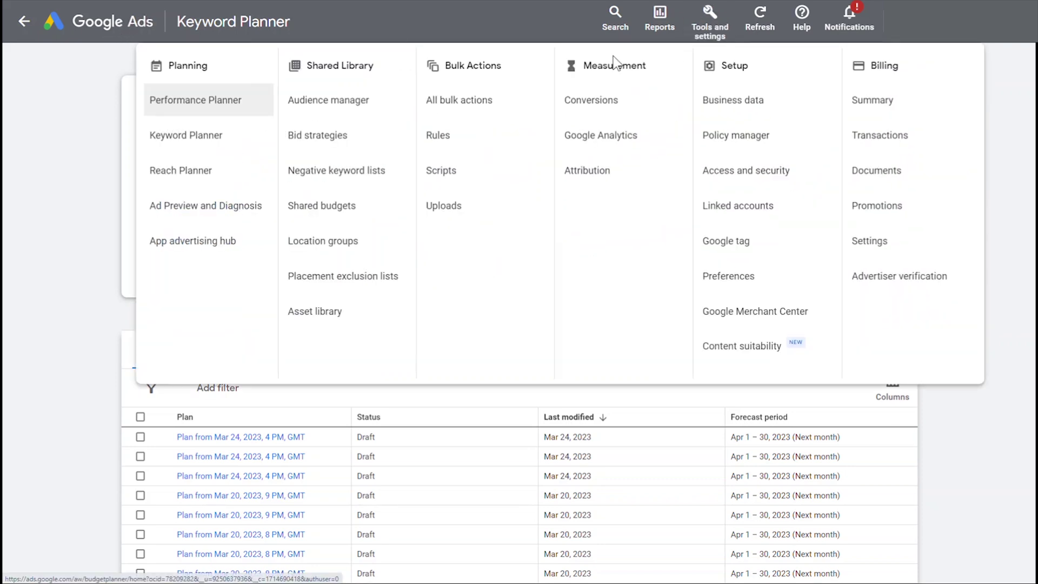
pyautogui.click(208, 143)
pyautogui.click(576, 207)
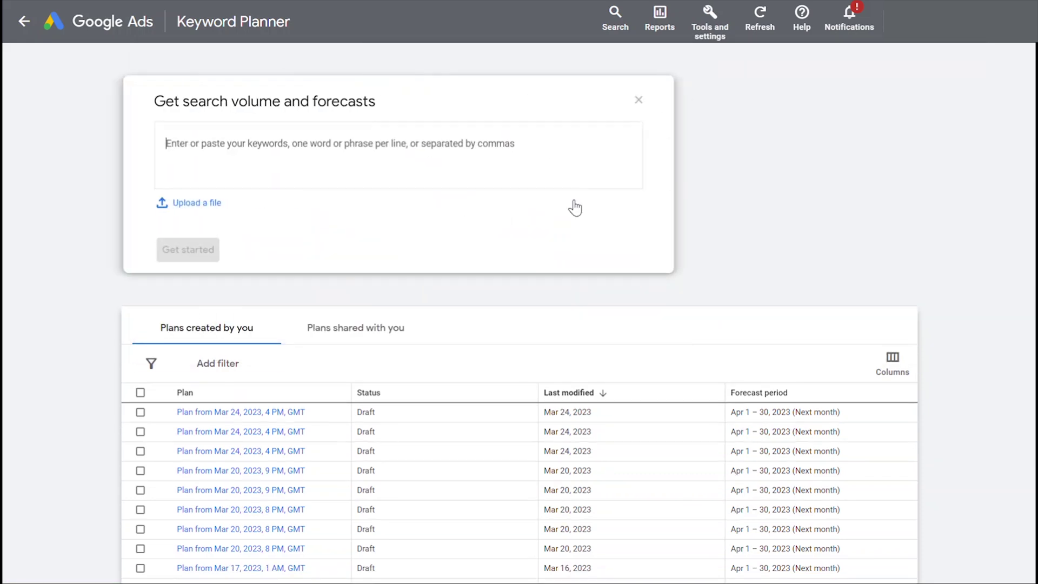
pyautogui.write('business card template')
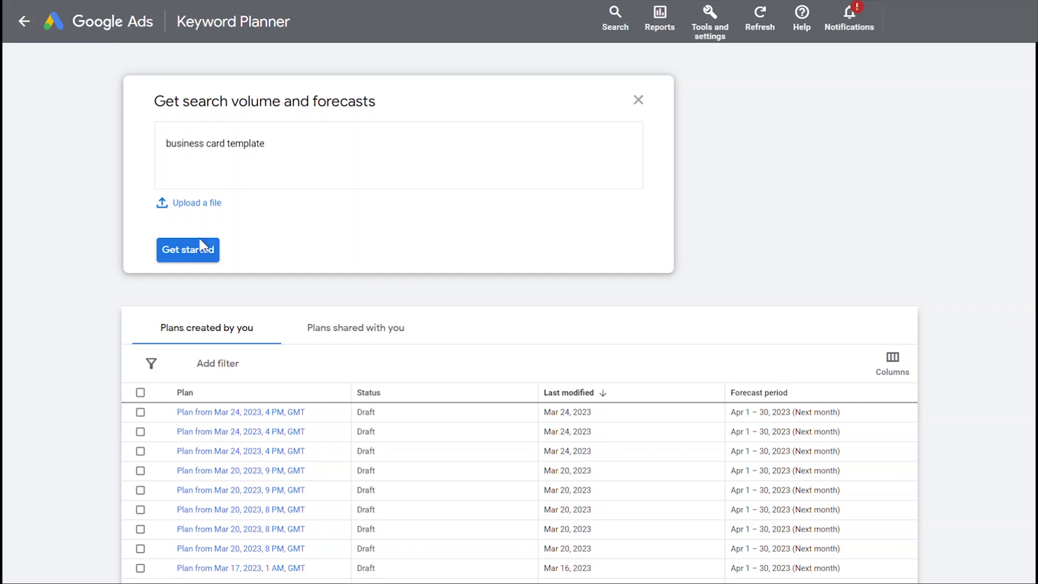
pyautogui.click(193, 252)
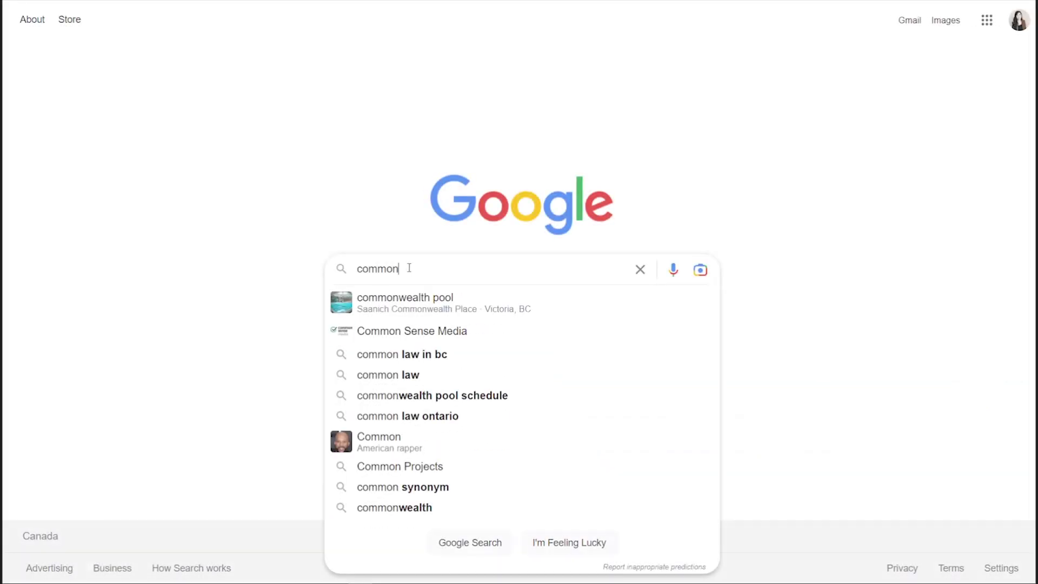
# Google 'common business card size' and highlight the 3.5" x 2.0" answer.
pyautogui.write('business card size')
pyautogui.press('Return')
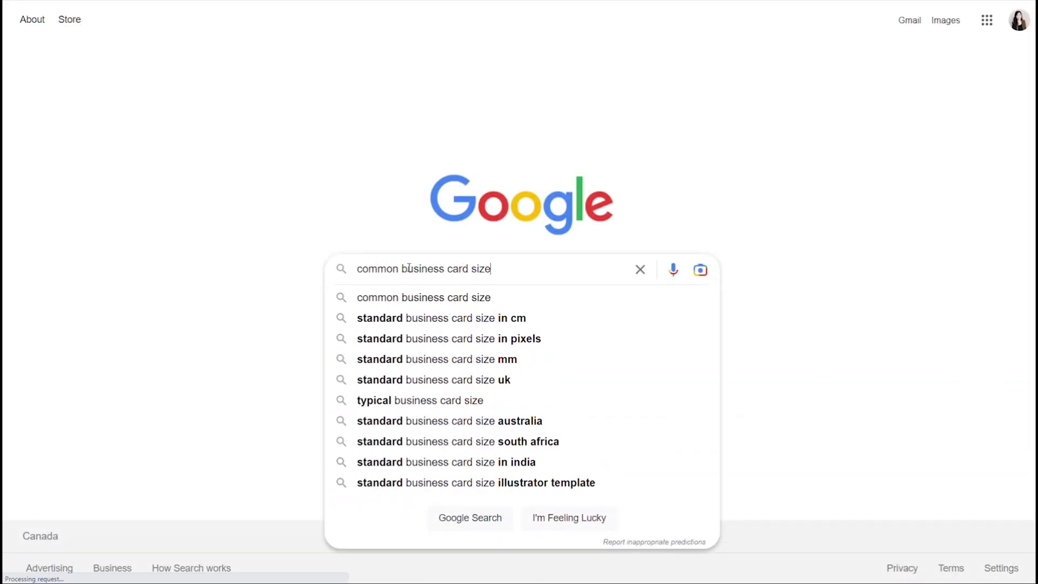
pyautogui.moveTo(133, 145); pyautogui.dragTo(243, 147)
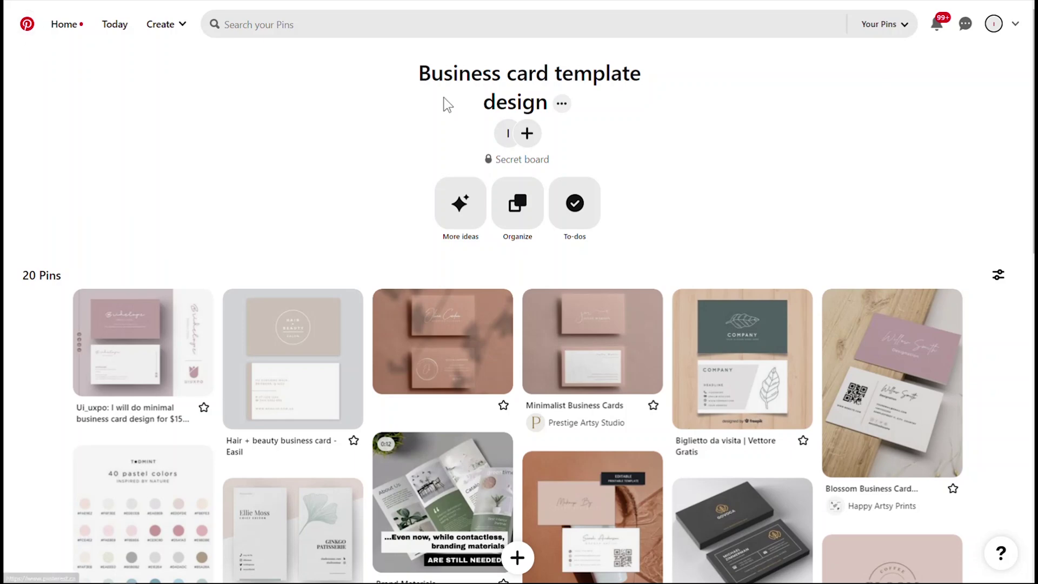
pyautogui.moveTo(421, 71); pyautogui.dragTo(600, 100)
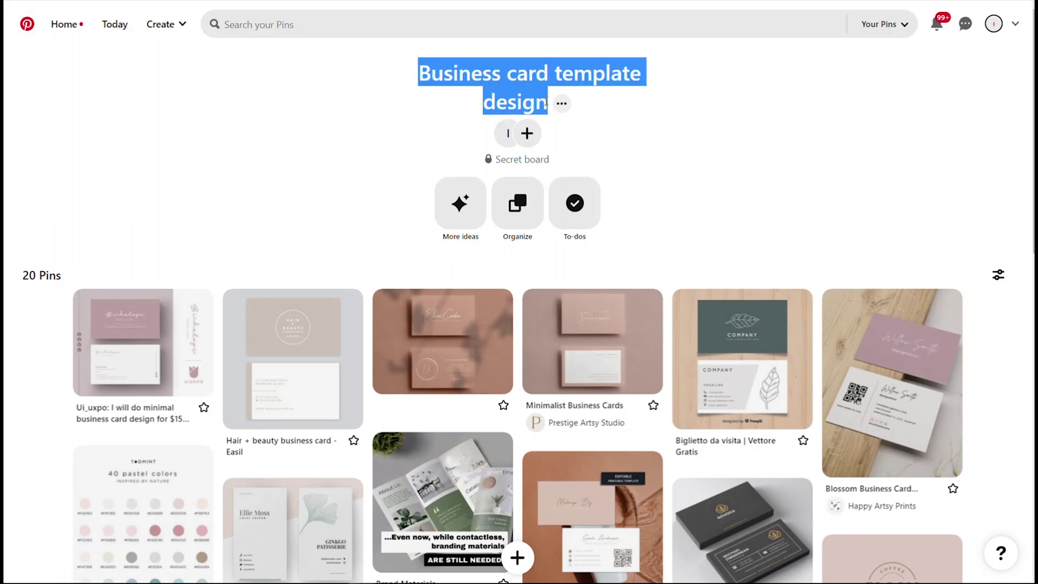
pyautogui.click(599, 100)
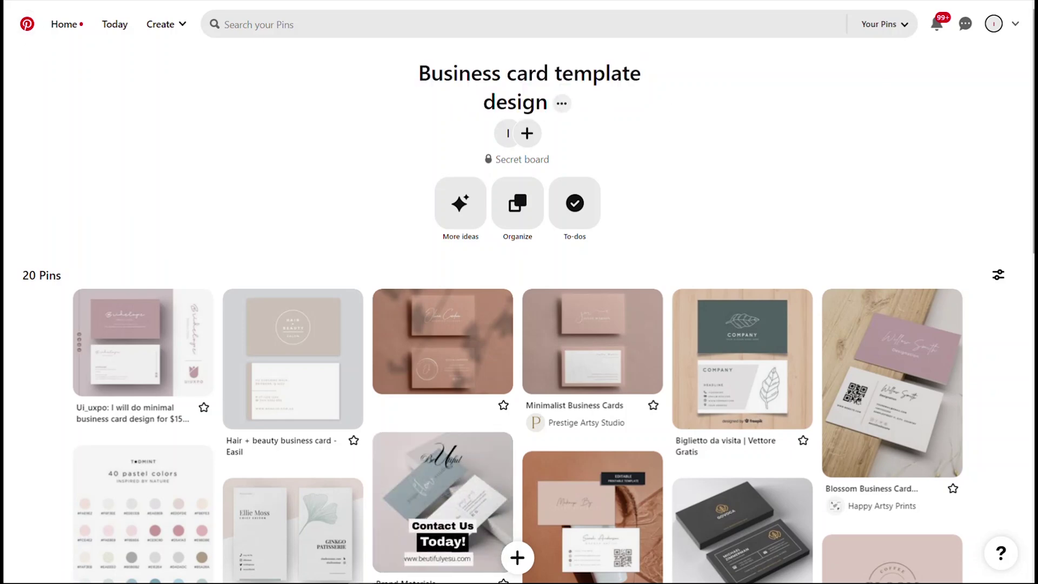
pyautogui.scroll(-1, 519, 292)
pyautogui.scroll(-3, 594, 49)
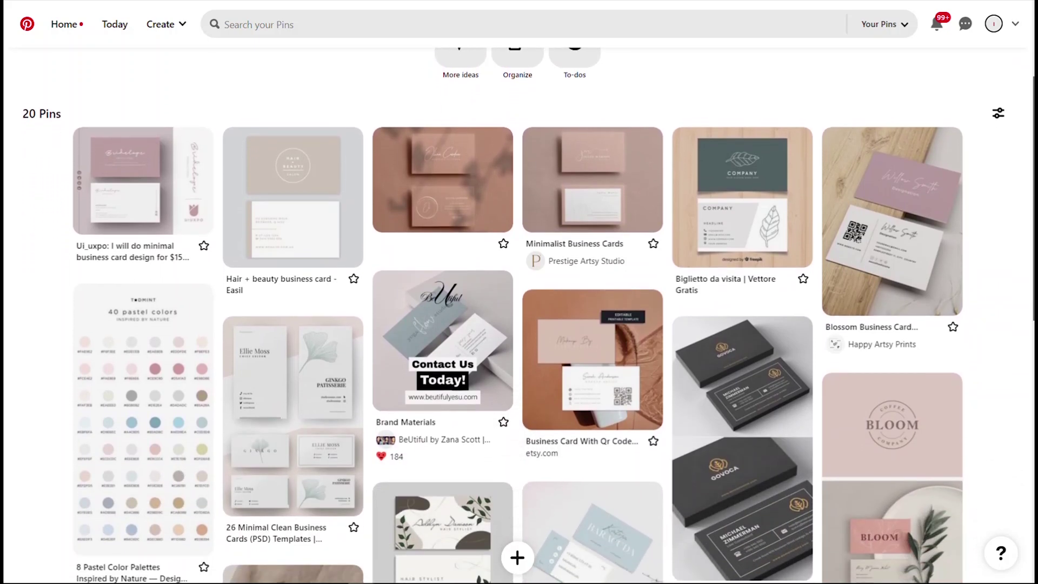
pyautogui.scroll(-3, 518, 292)
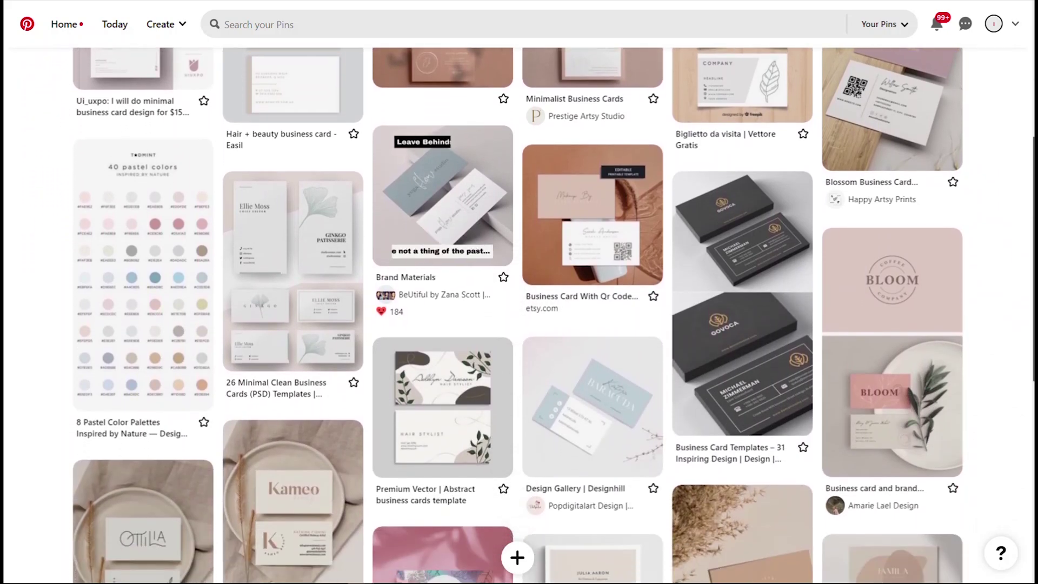
pyautogui.scroll(-3, 519, 292)
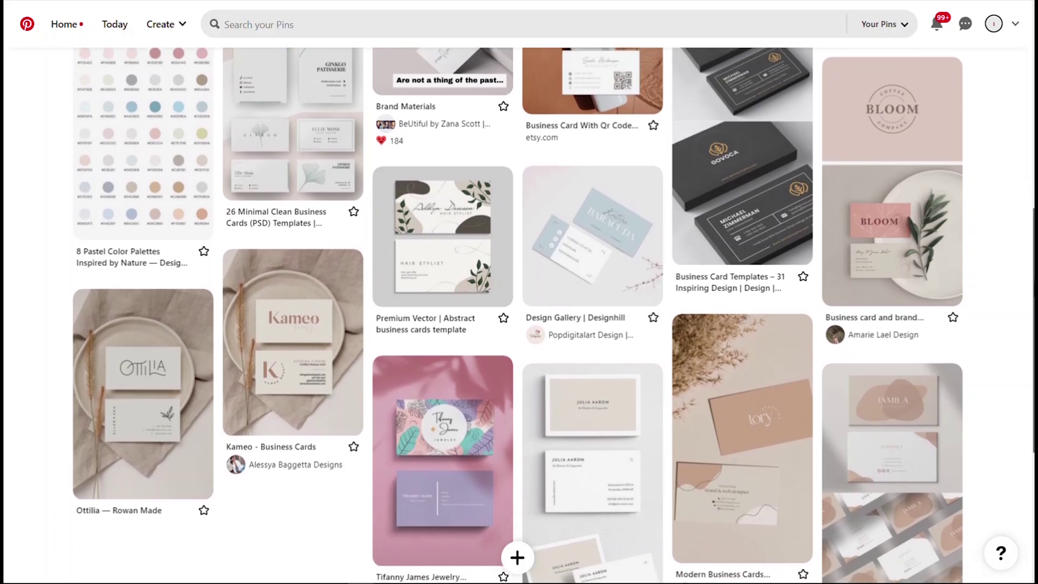
pyautogui.scroll(-3, 519, 292)
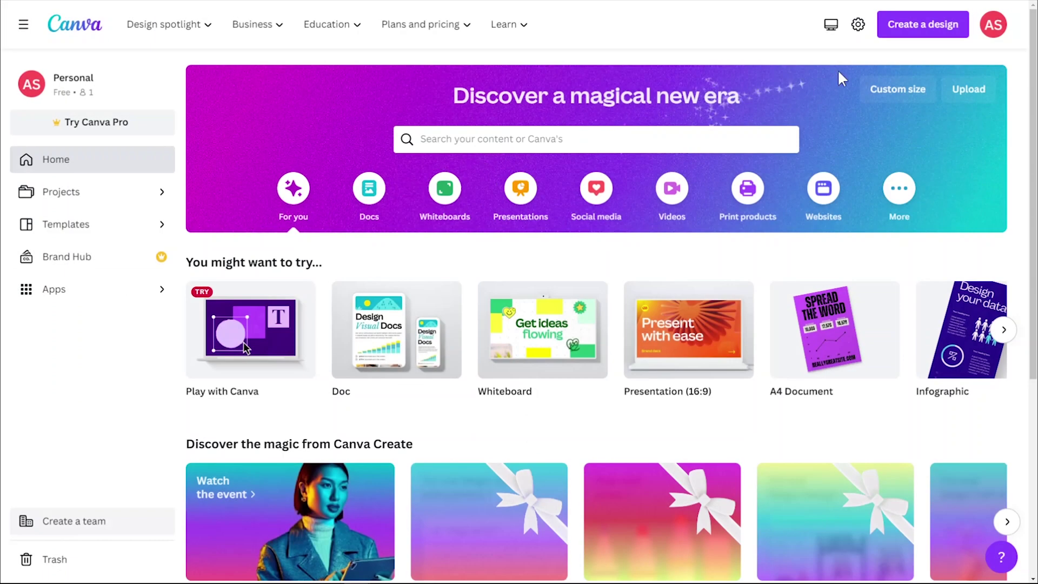
# Create a new blank landscape business card design.
pyautogui.click(903, 27)
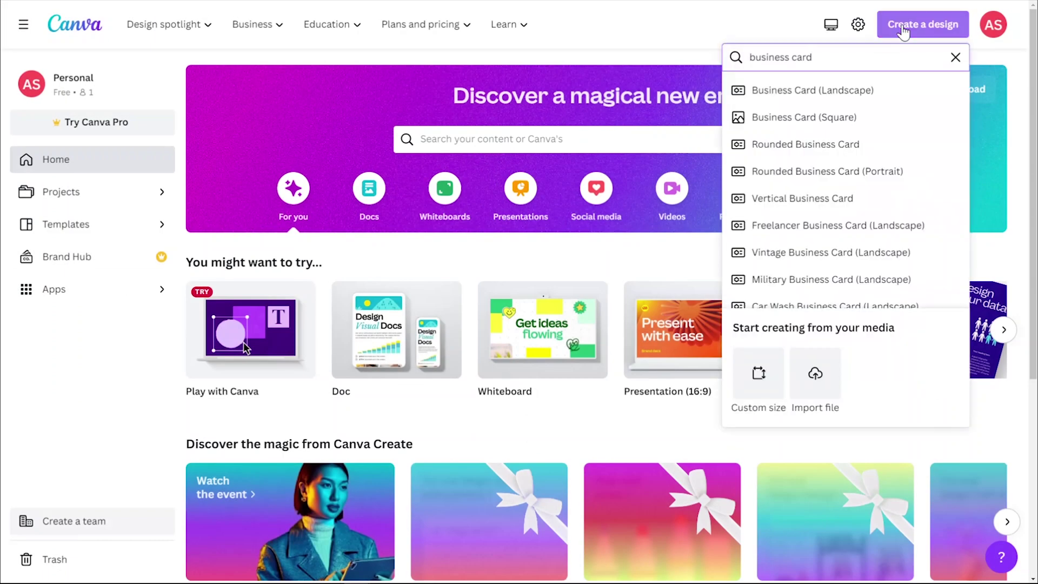
pyautogui.click(837, 95)
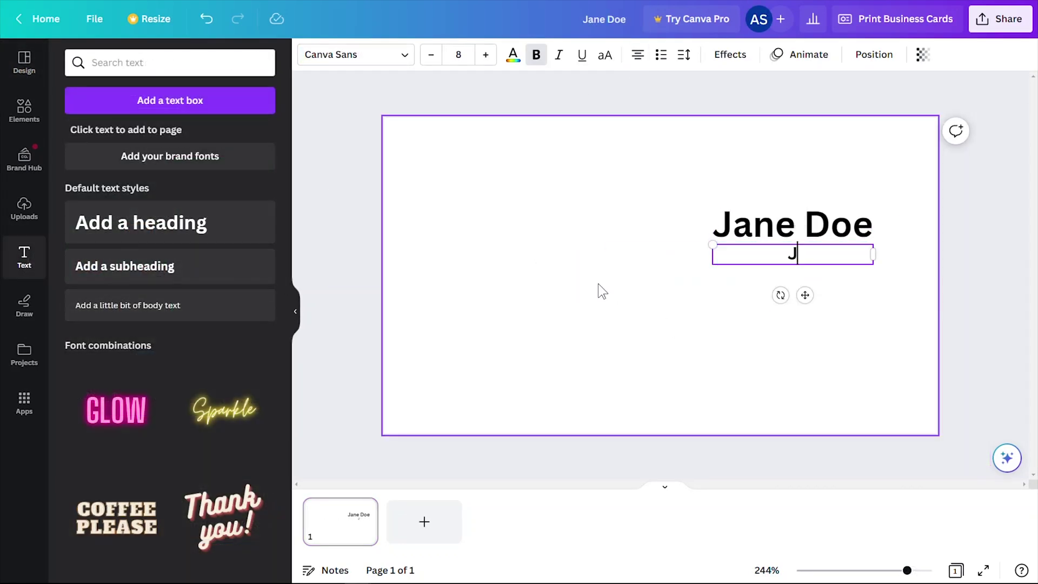
# Fill in the job title, a one-line street address and an email contact line.
pyautogui.write('ob Title')
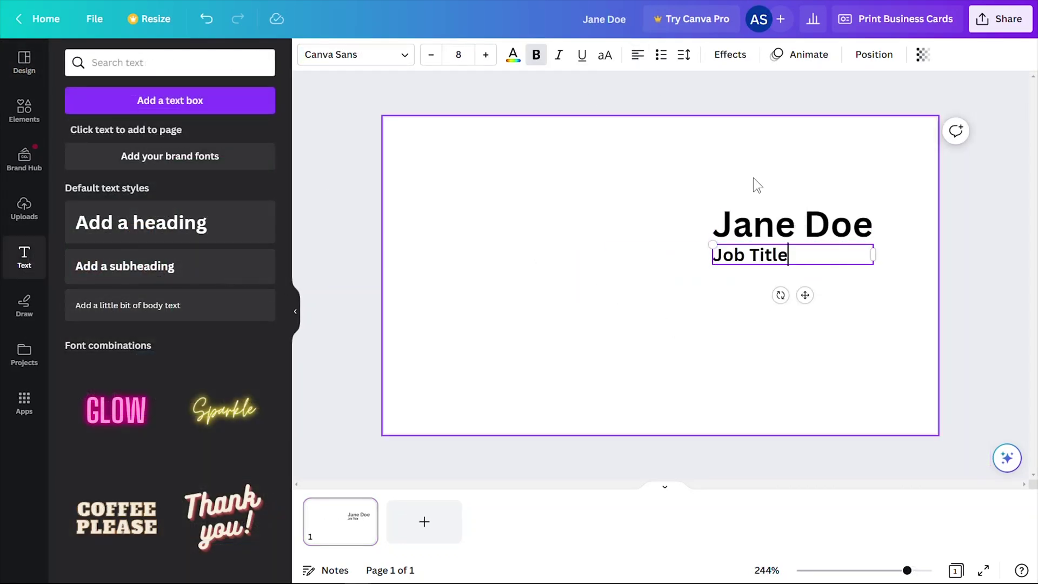
pyautogui.write('123 Address St., City, St, 12345')
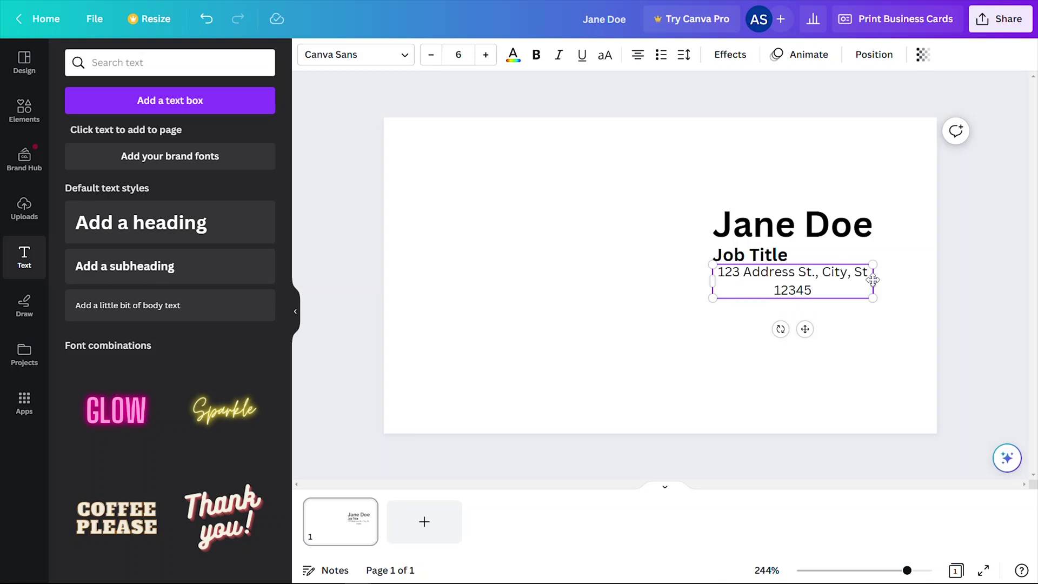
pyautogui.moveTo(873, 279); pyautogui.dragTo(904, 280)
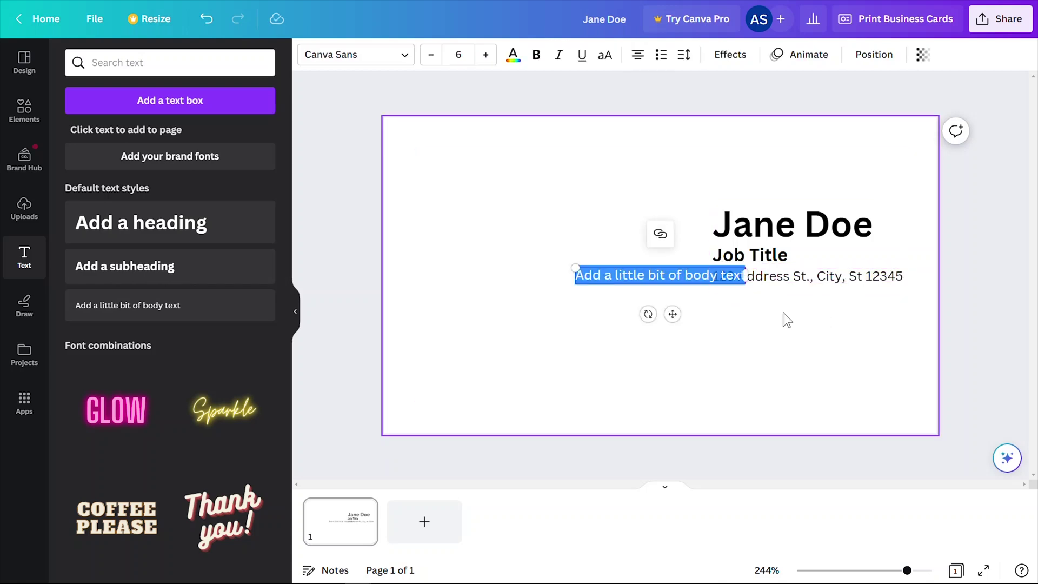
pyautogui.write('email@janedoe.com')
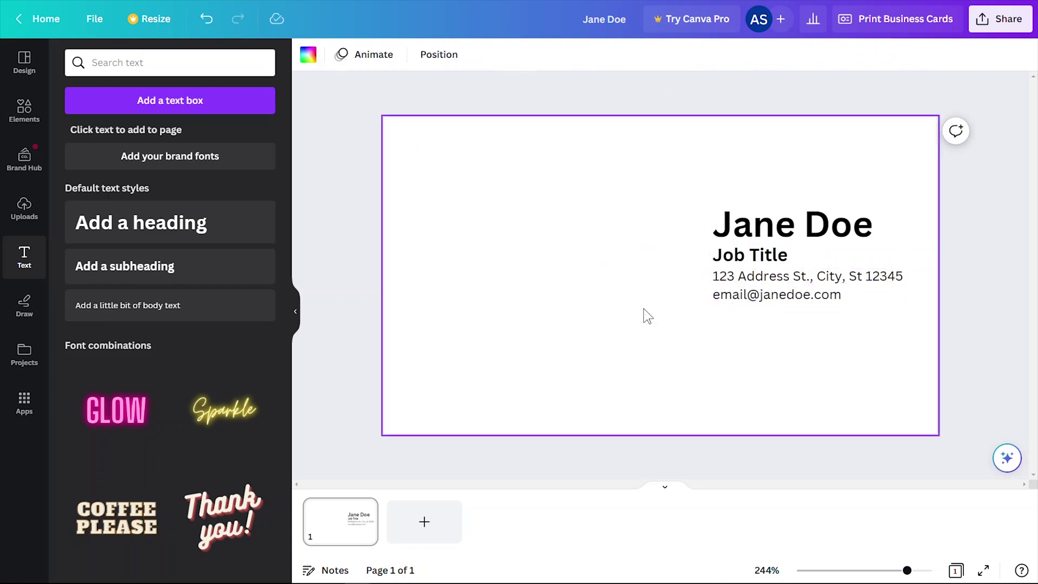
# Add an @-prefixed social handle line, then shift all five contact lines left together.
pyautogui.click(128, 305)
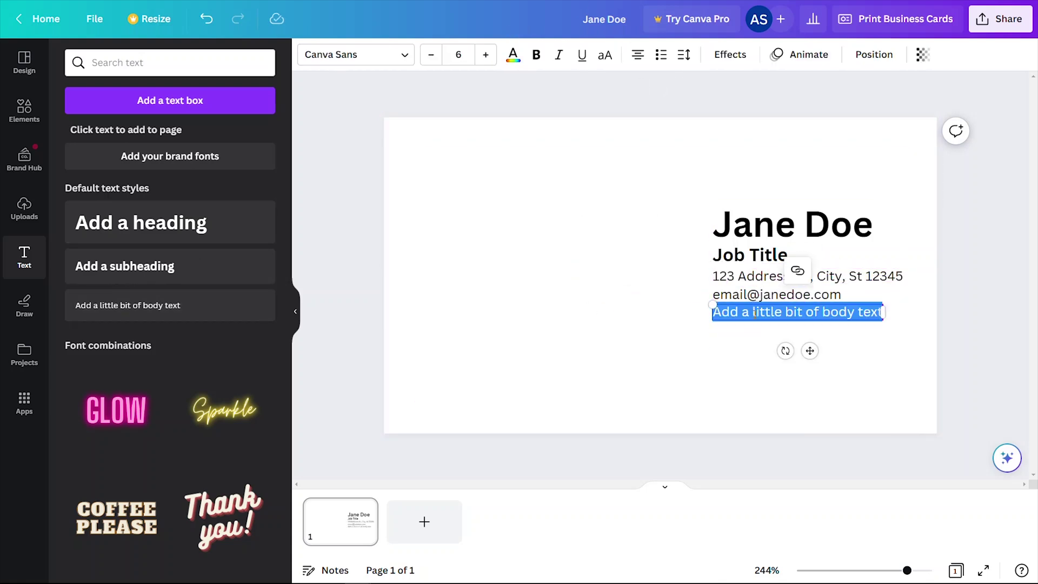
pyautogui.write('jane.doe.floris')
pyautogui.click(710, 316)
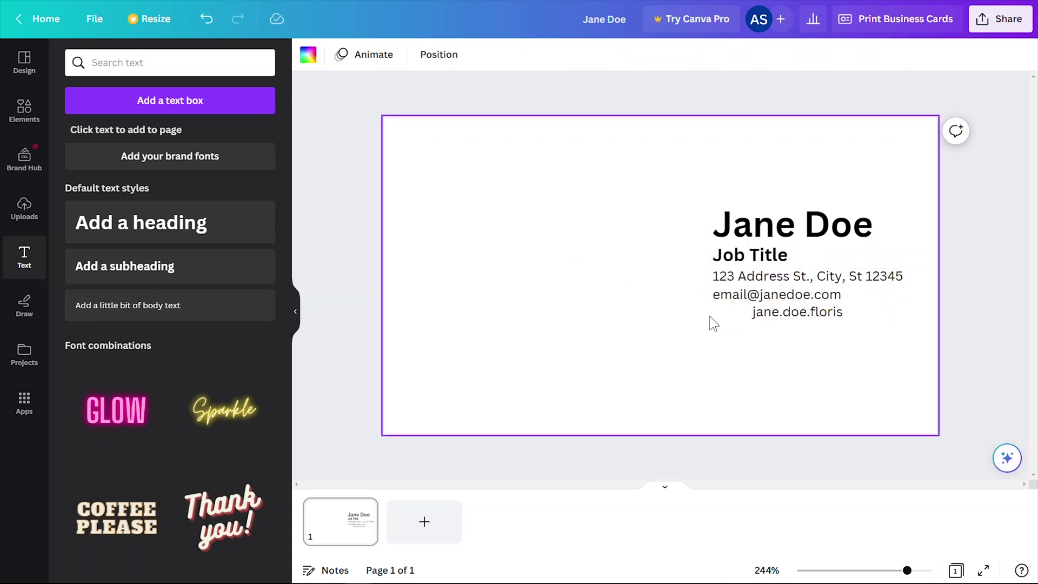
pyautogui.doubleClick(756, 313)
pyautogui.write('@')
pyautogui.click(834, 314)
pyautogui.write('t')
pyautogui.moveTo(795, 315); pyautogui.dragTo(767, 315)
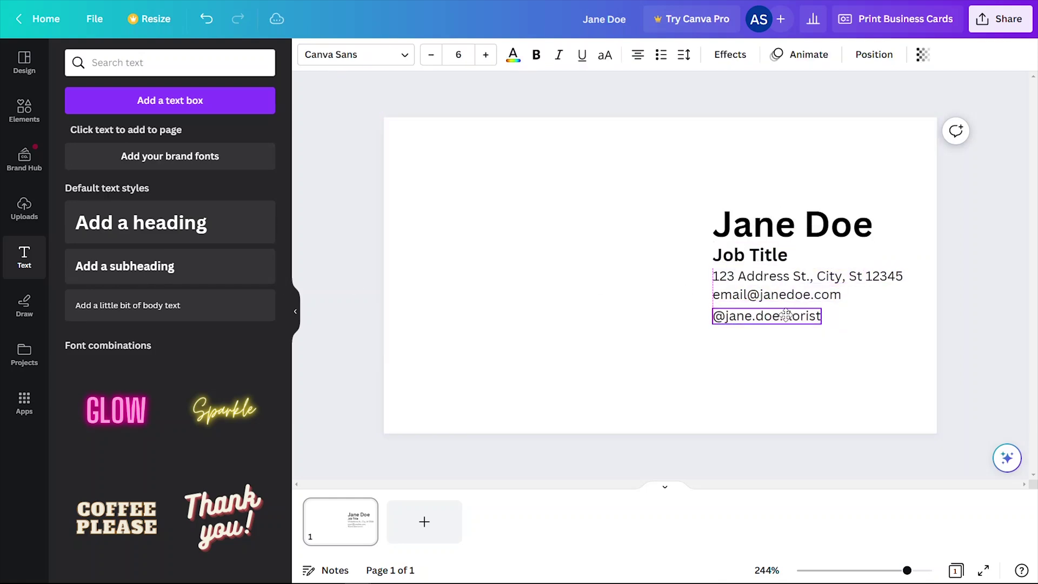
pyautogui.click(858, 304)
pyautogui.moveTo(863, 320); pyautogui.dragTo(702, 214)
pyautogui.moveTo(765, 228); pyautogui.dragTo(746, 240)
# Add a smaller 'Petals Florist' heading at the card's lower left.
pyautogui.click(140, 222)
pyautogui.write('Petals Florist')
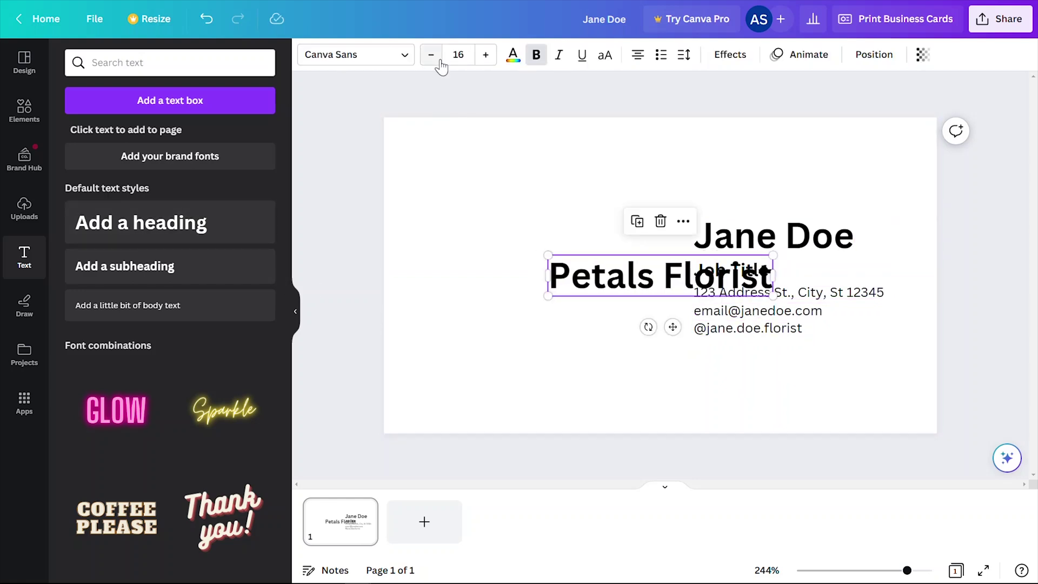
pyautogui.click(431, 54)
pyautogui.moveTo(659, 274); pyautogui.dragTo(534, 334)
# Add an unbolded 'Custom Flower Bouquet' tagline beneath the heading and select the background.
pyautogui.click(124, 266)
pyautogui.write('Custom Flower')
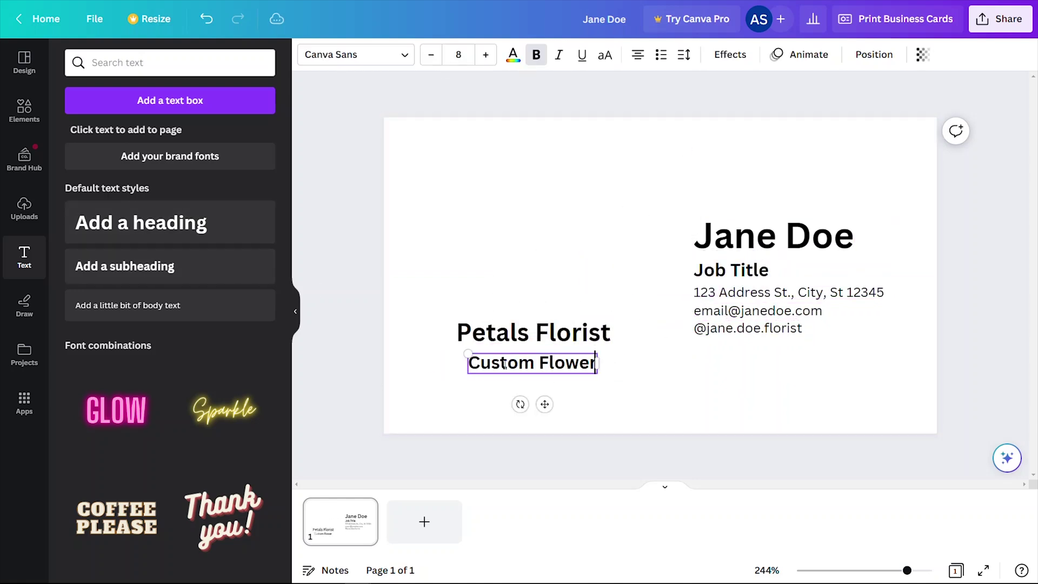
pyautogui.write(' Bouquet')
pyautogui.hotkey('ctrl', 'b')
pyautogui.click(421, 140)
# Change the card background from red to a custom pale pink.
pyautogui.click(308, 54)
pyautogui.click(115, 334)
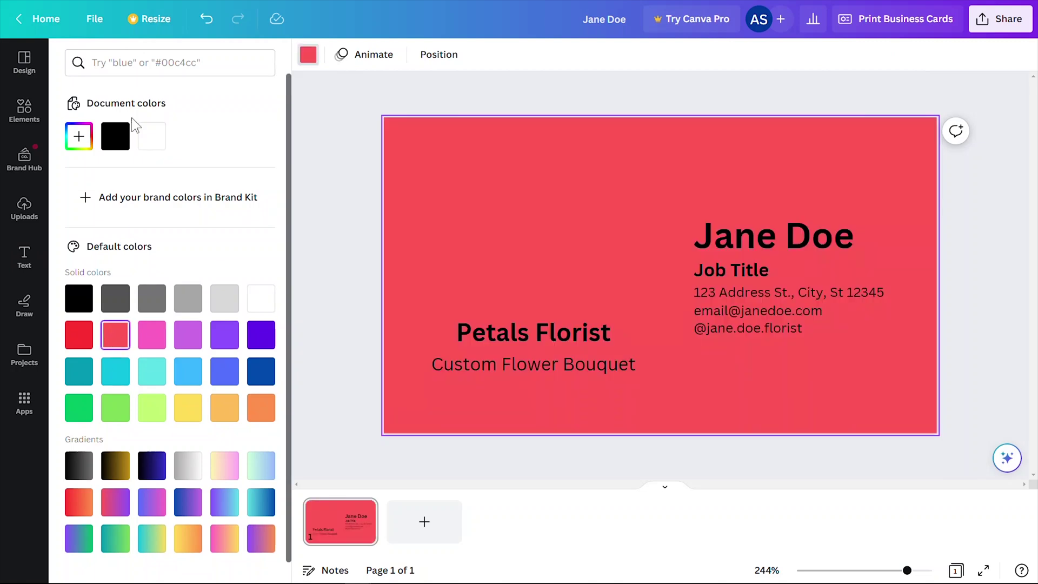
pyautogui.click(79, 136)
pyautogui.moveTo(108, 212); pyautogui.dragTo(101, 204)
pyautogui.click(331, 176)
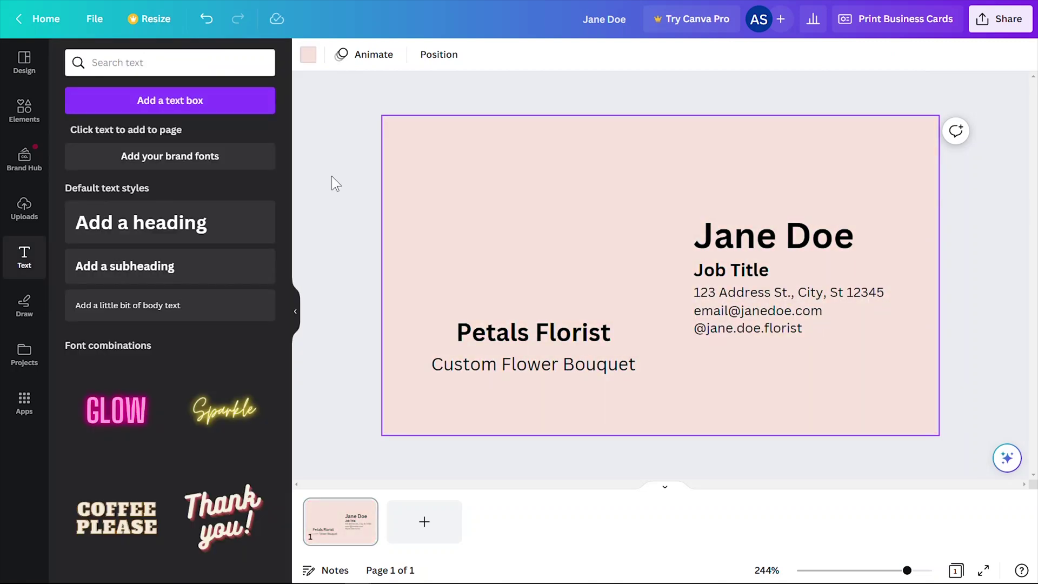
# Search Elements for 'flower' and place a thin circle outline with an outline flower inside.
pyautogui.click(24, 118)
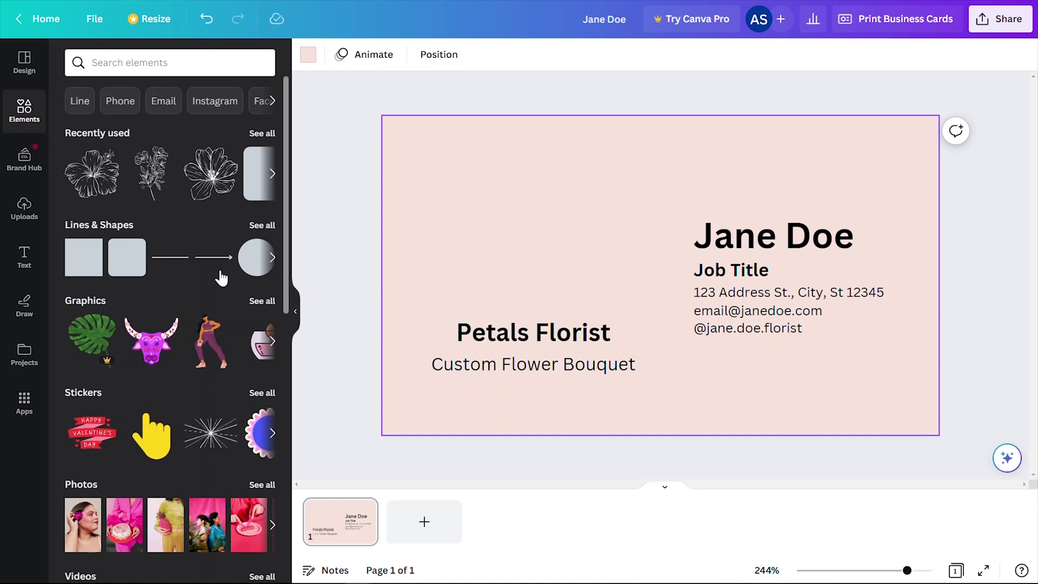
pyautogui.click(144, 64)
pyautogui.write('flower')
pyautogui.press('Return')
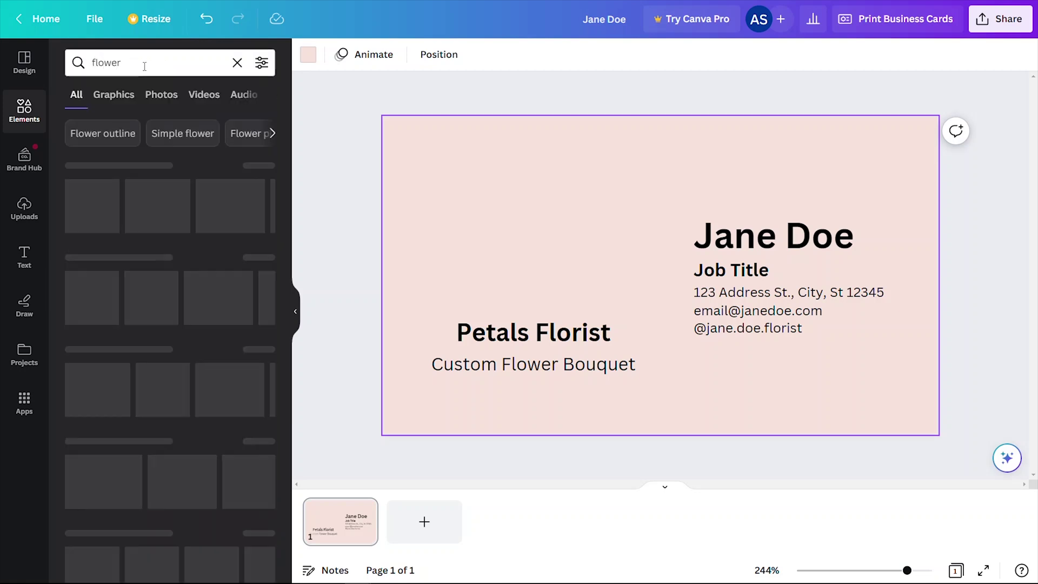
pyautogui.click(257, 167)
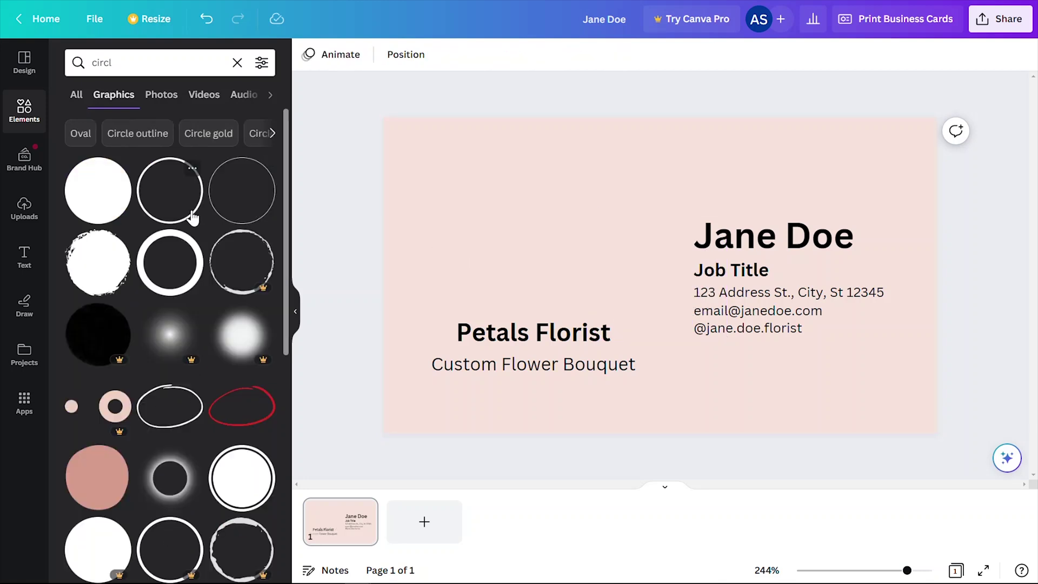
pyautogui.moveTo(241, 191); pyautogui.dragTo(480, 199)
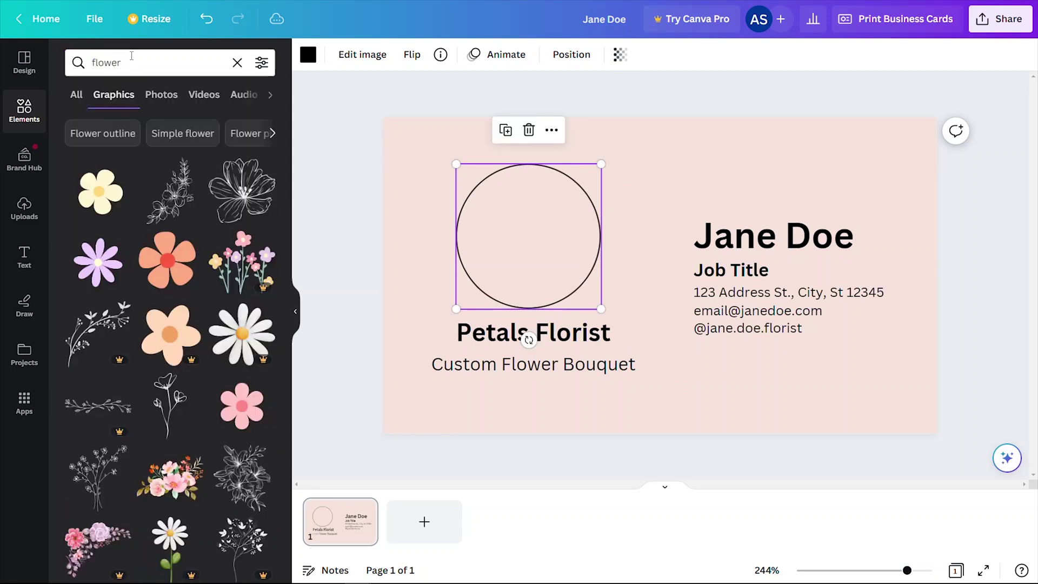
pyautogui.moveTo(242, 190); pyautogui.dragTo(529, 239)
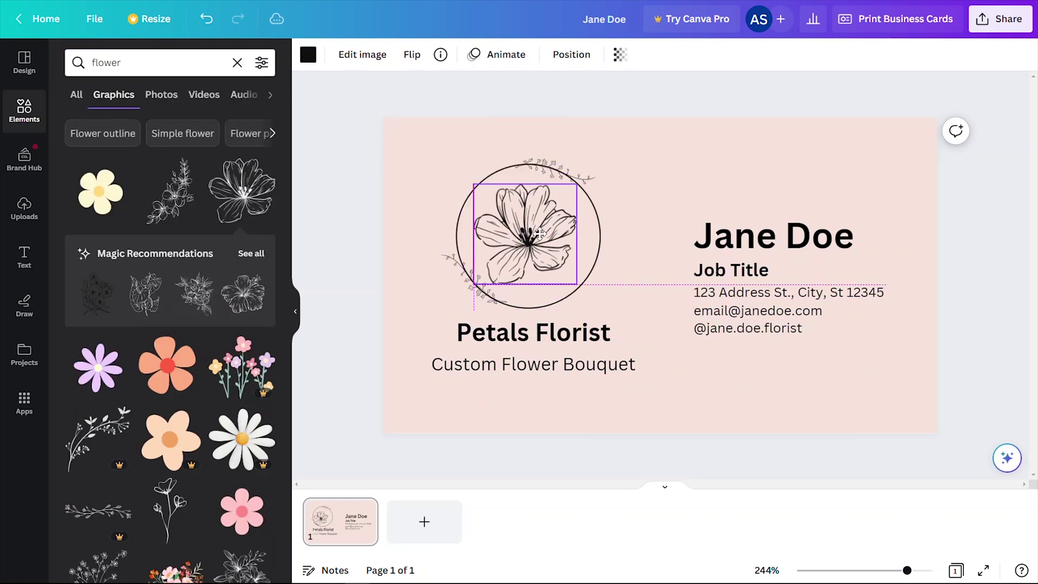
pyautogui.click(646, 190)
# Try several calligraphy fonts and set the Petals Florist title to Homemade Apple.
pyautogui.click(355, 54)
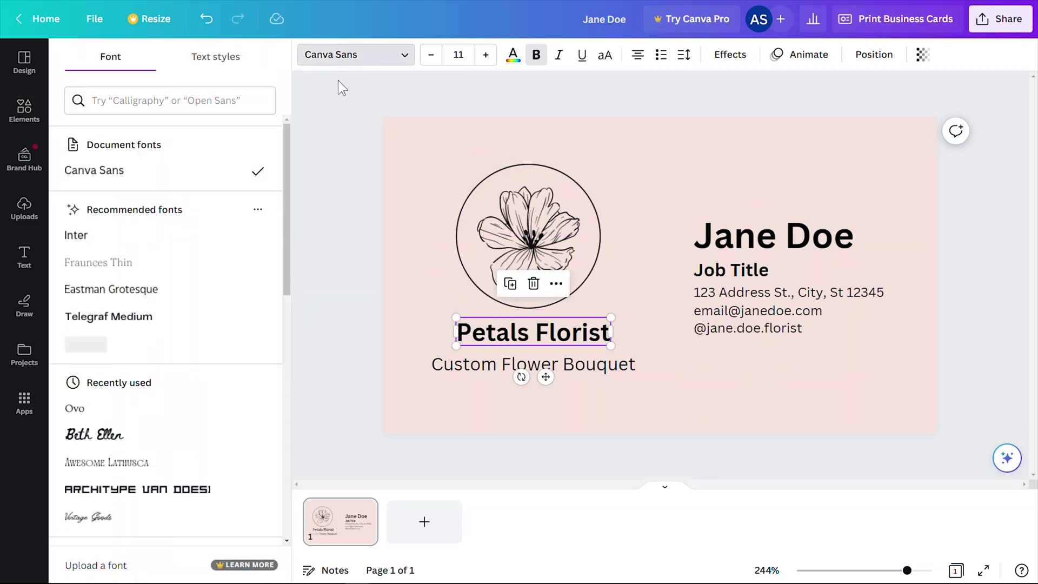
pyautogui.write('calligraphy')
pyautogui.click(121, 278)
pyautogui.scroll(-5, 163, 324)
pyautogui.click(84, 226)
pyautogui.click(108, 415)
pyautogui.scroll(-3, 111, 273)
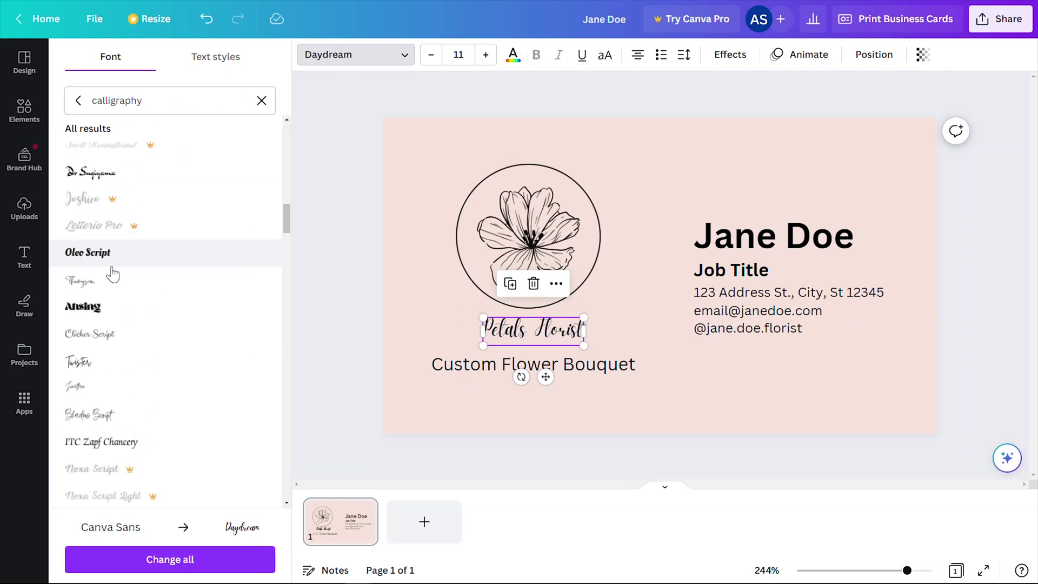
pyautogui.click(139, 419)
pyautogui.scroll(-5, 130, 378)
pyautogui.click(120, 349)
pyautogui.click(110, 387)
pyautogui.scroll(-5, 111, 399)
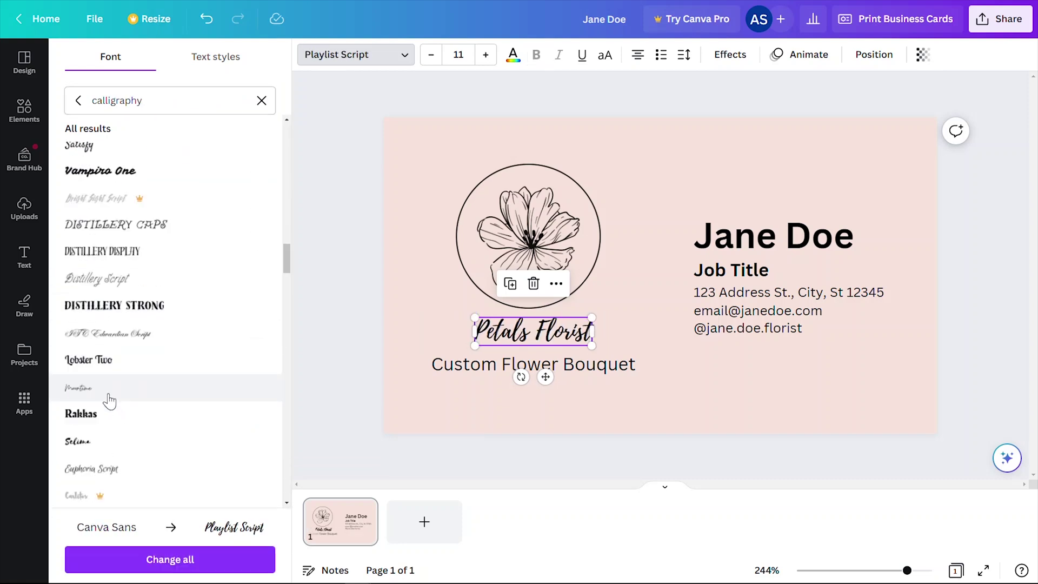
pyautogui.click(108, 398)
pyautogui.scroll(-4, 108, 378)
pyautogui.click(105, 359)
pyautogui.scroll(-1, 108, 351)
pyautogui.click(108, 348)
pyautogui.scroll(-5, 108, 359)
pyautogui.scroll(-3, 108, 361)
pyautogui.click(125, 306)
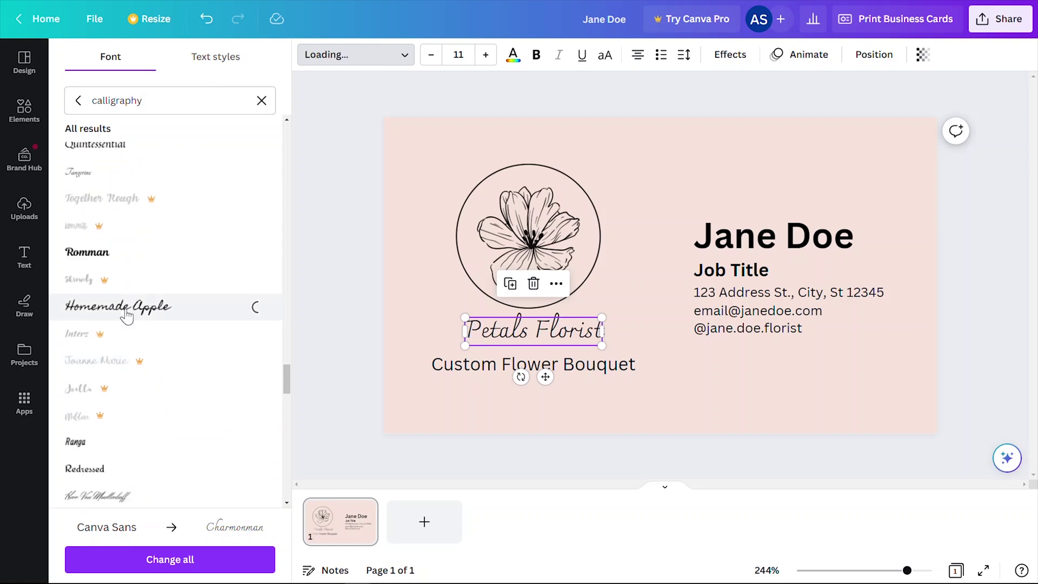
# Make the Custom Flower Bouquet tagline all capitals.
pyautogui.click(572, 405)
pyautogui.click(541, 364)
pyautogui.hotkey('ctrl', 'shift', 'k')
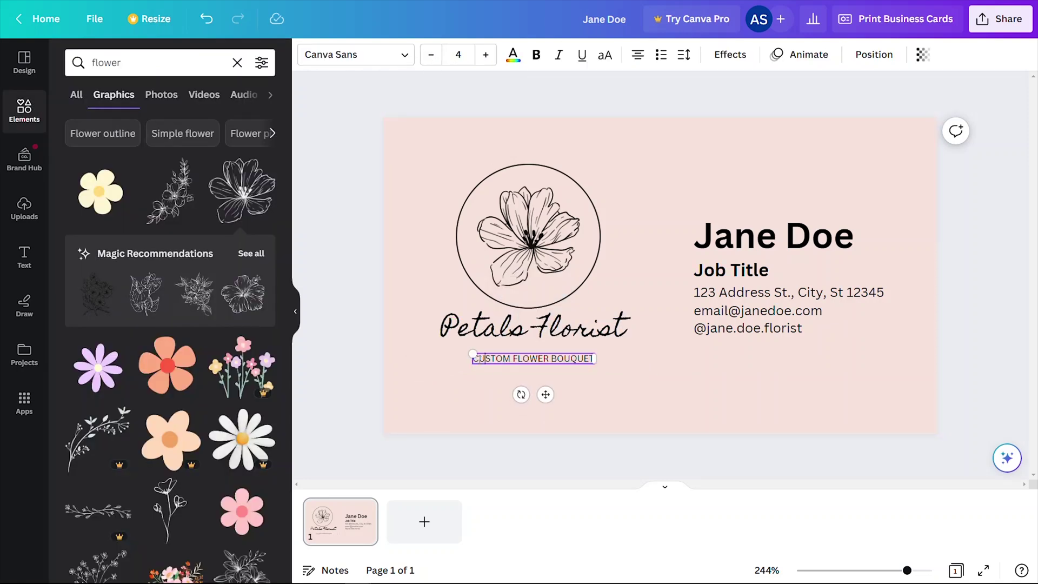
# Add a straight divider line beside the name heading.
pyautogui.click(751, 246)
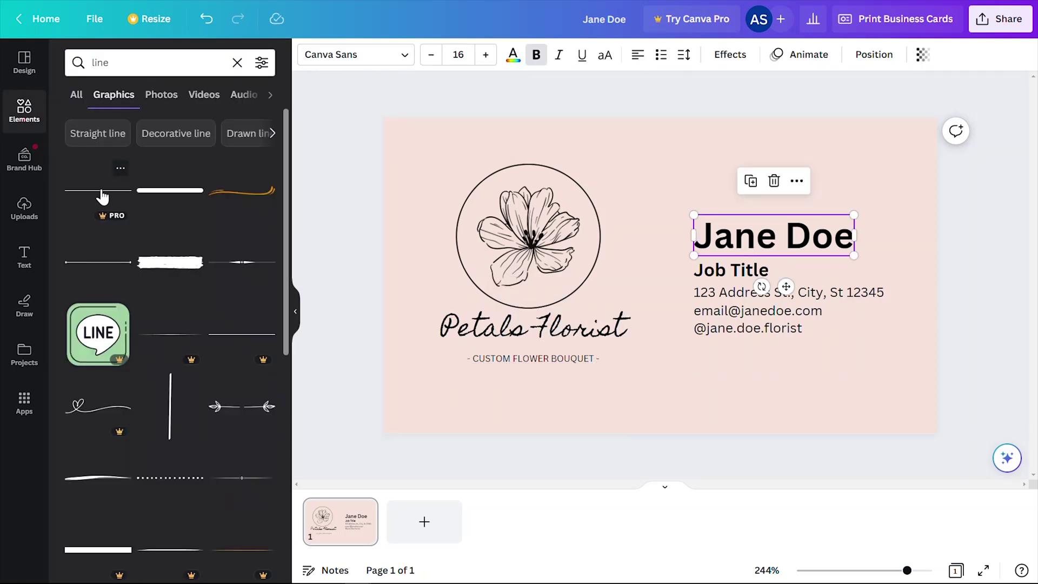
pyautogui.click(102, 133)
pyautogui.moveTo(170, 190); pyautogui.dragTo(661, 348)
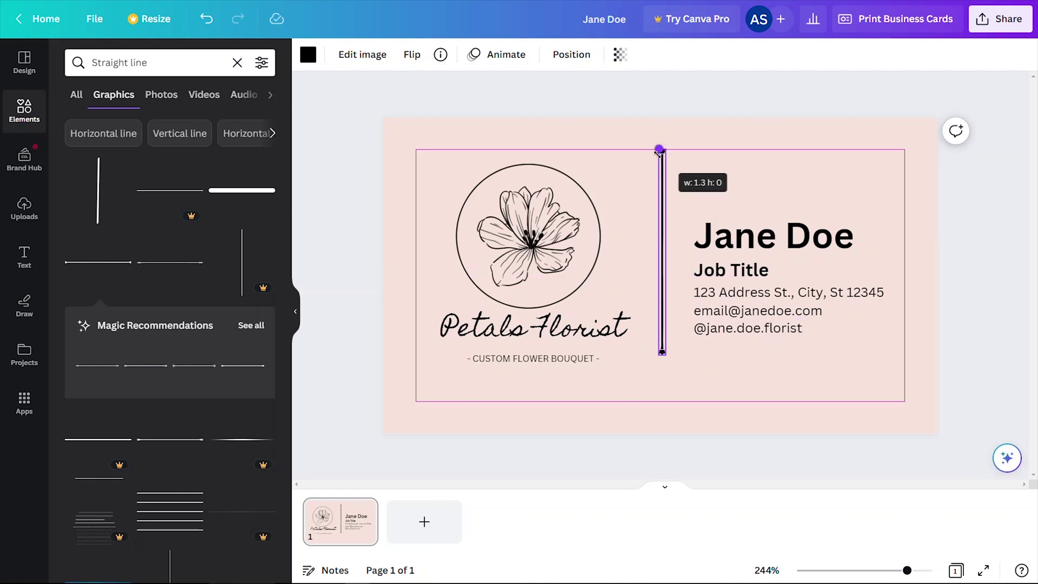
pyautogui.click(749, 163)
pyautogui.click(660, 270)
pyautogui.click(749, 163)
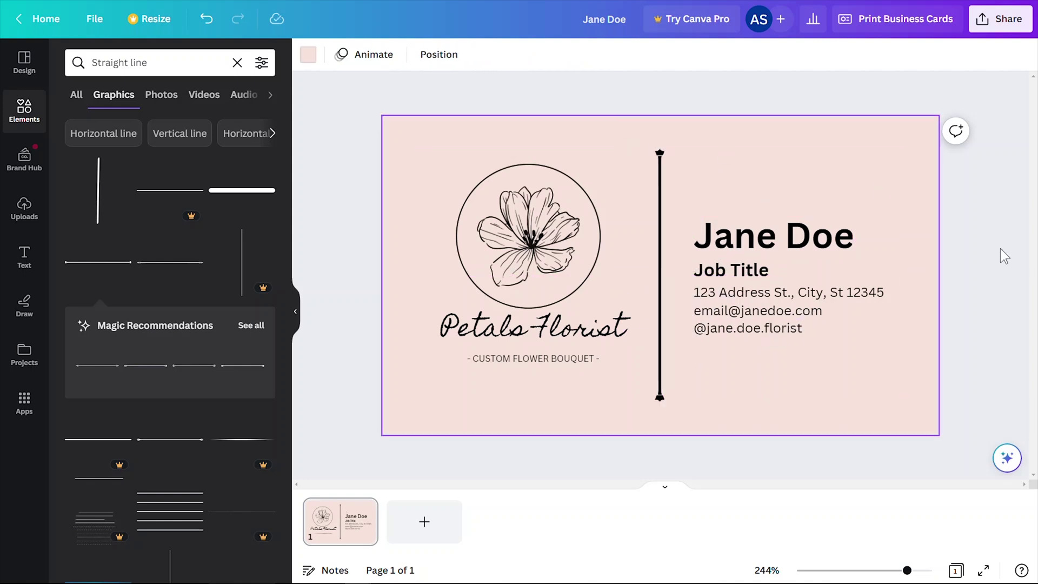
# Place a small Instagram icon beside the handle and add a blank second page.
pyautogui.doubleClick(138, 62)
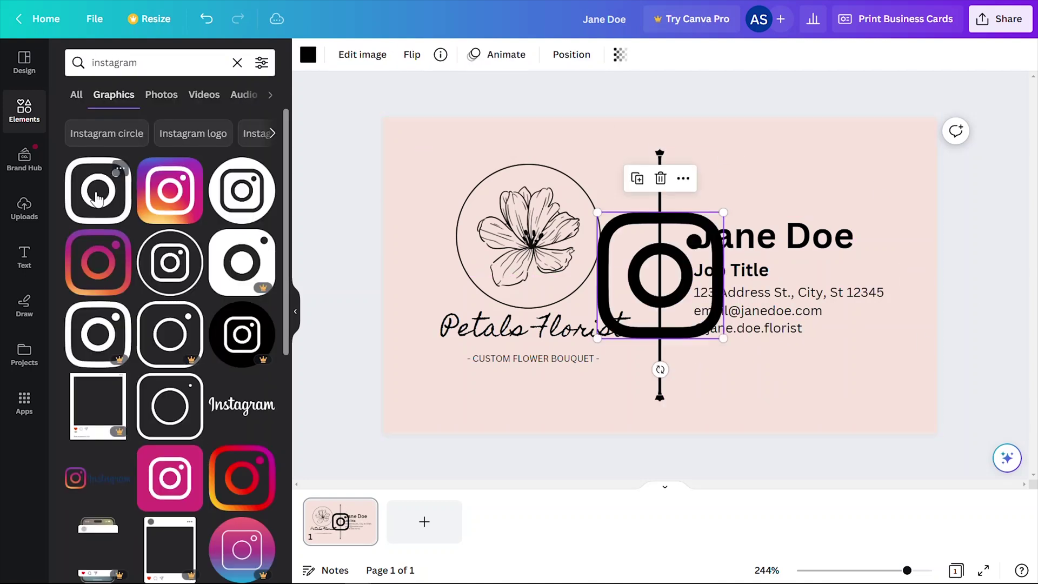
pyautogui.moveTo(660, 270); pyautogui.dragTo(716, 373)
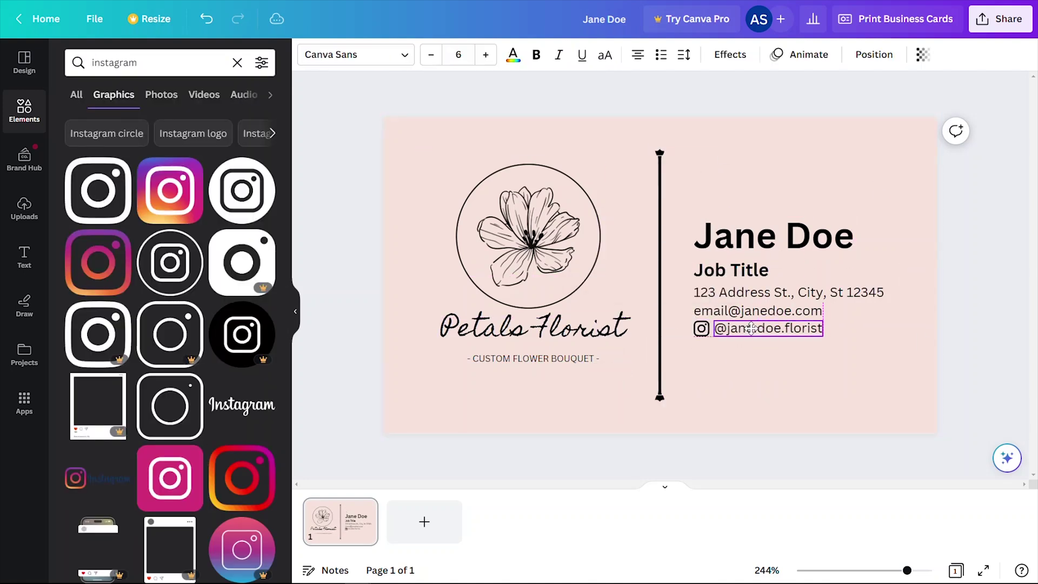
pyautogui.click(881, 358)
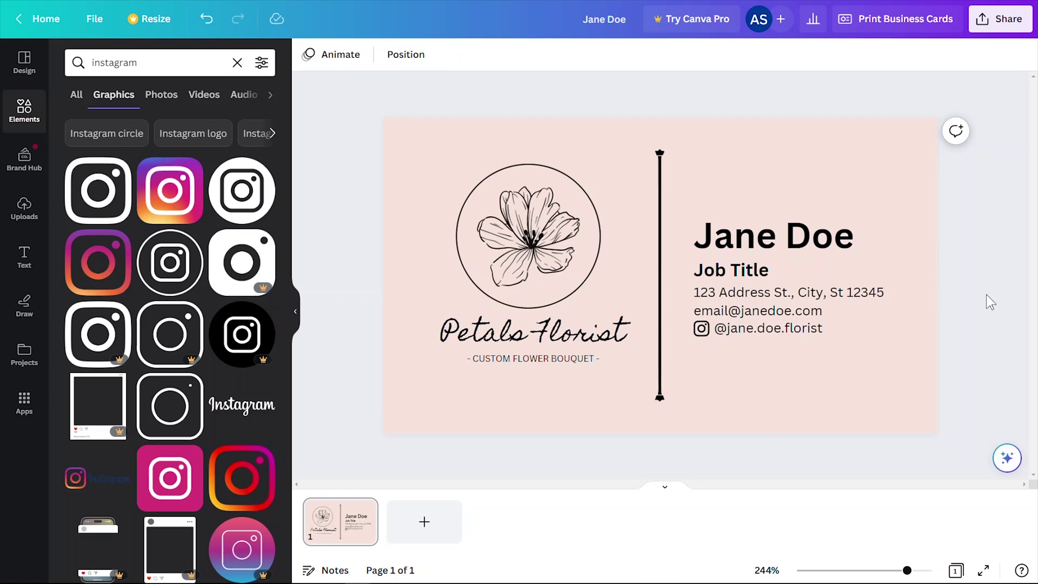
pyautogui.click(422, 522)
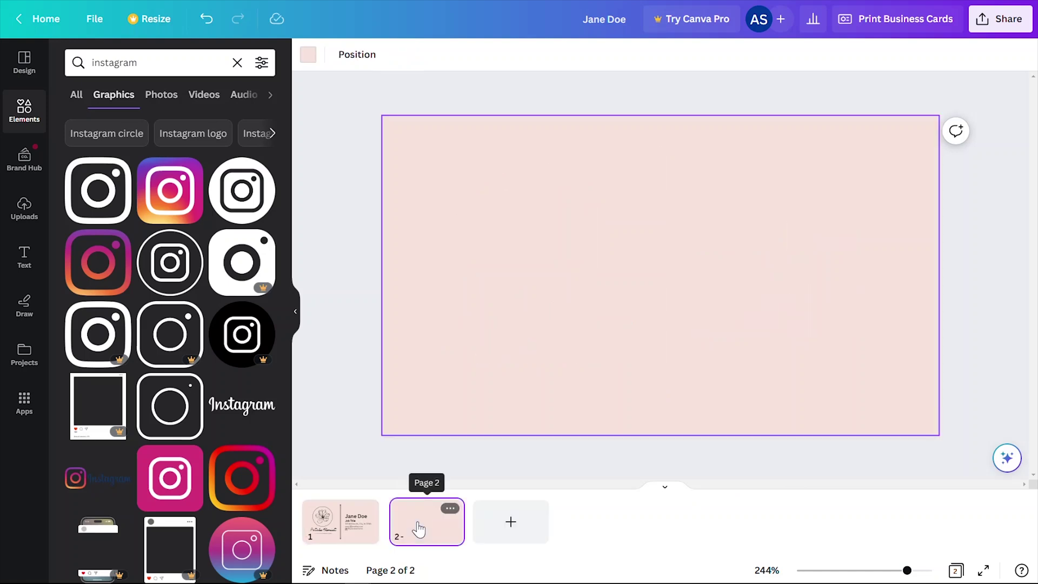
# Copy the logo, title and tagline group from page 1 and centre it on page 2.
pyautogui.click(340, 521)
pyautogui.moveTo(423, 155); pyautogui.dragTo(597, 367)
pyautogui.hotkey('ctrl', 'c')
pyautogui.click(427, 522)
pyautogui.hotkey('ctrl', 'v')
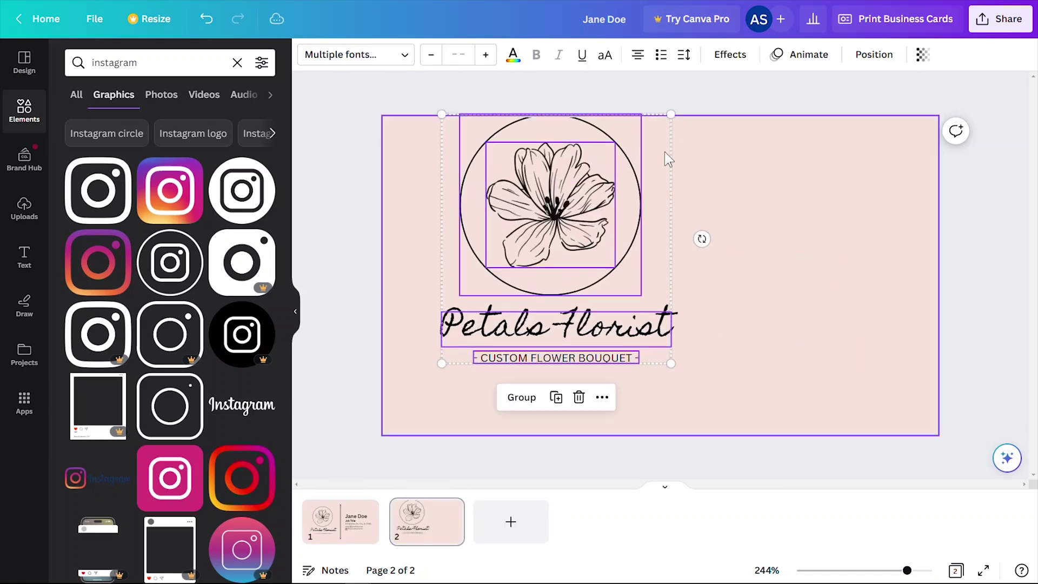
pyautogui.moveTo(669, 159); pyautogui.dragTo(772, 196)
# Move the logo page ahead of the contact-details page and review both pages.
pyautogui.click(426, 515)
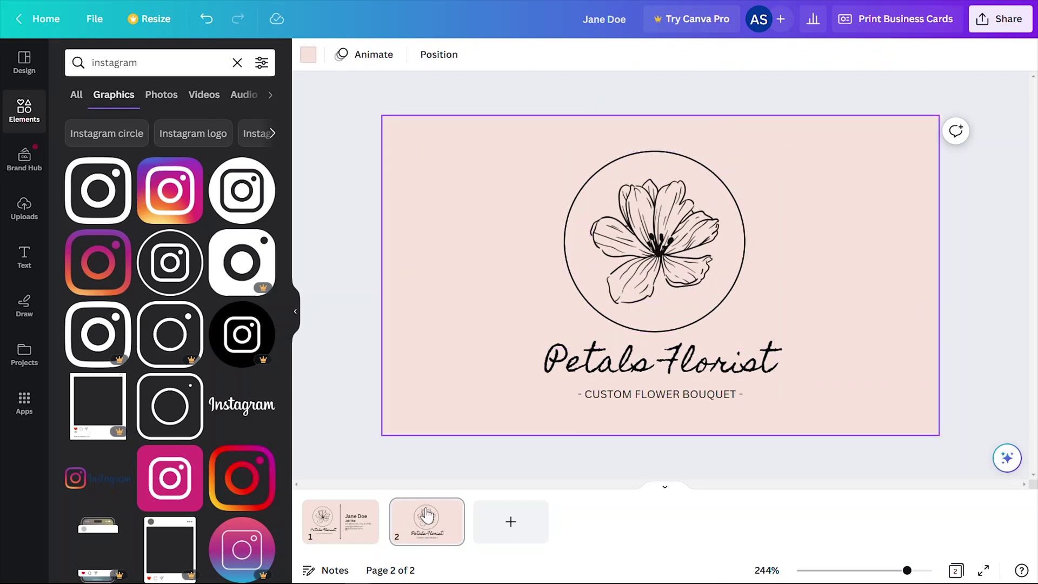
pyautogui.moveTo(427, 515); pyautogui.dragTo(338, 518)
pyautogui.click(413, 528)
pyautogui.click(335, 533)
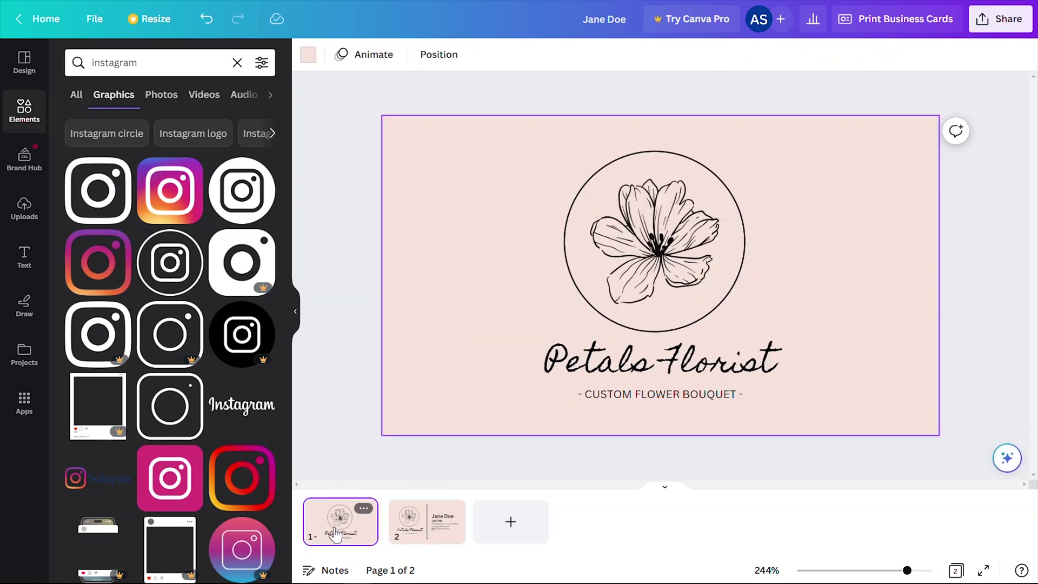
pyautogui.click(427, 521)
pyautogui.click(956, 570)
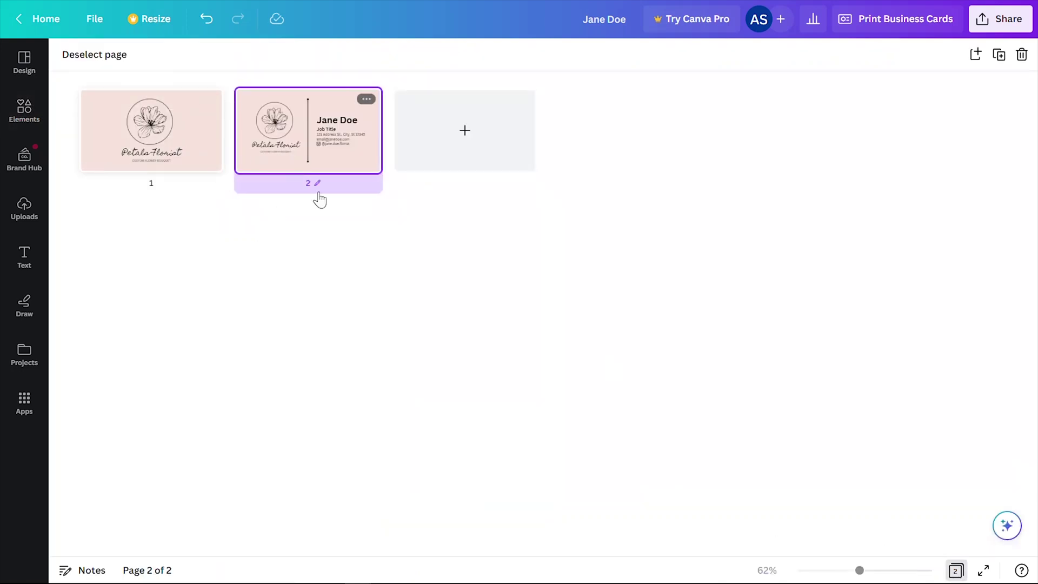
pyautogui.click(955, 570)
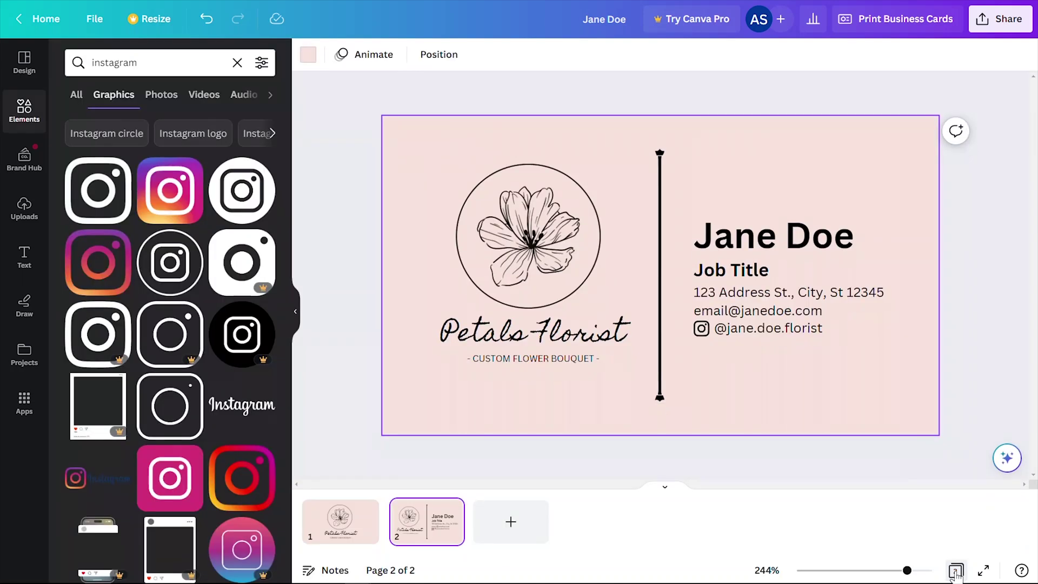
pyautogui.click(834, 458)
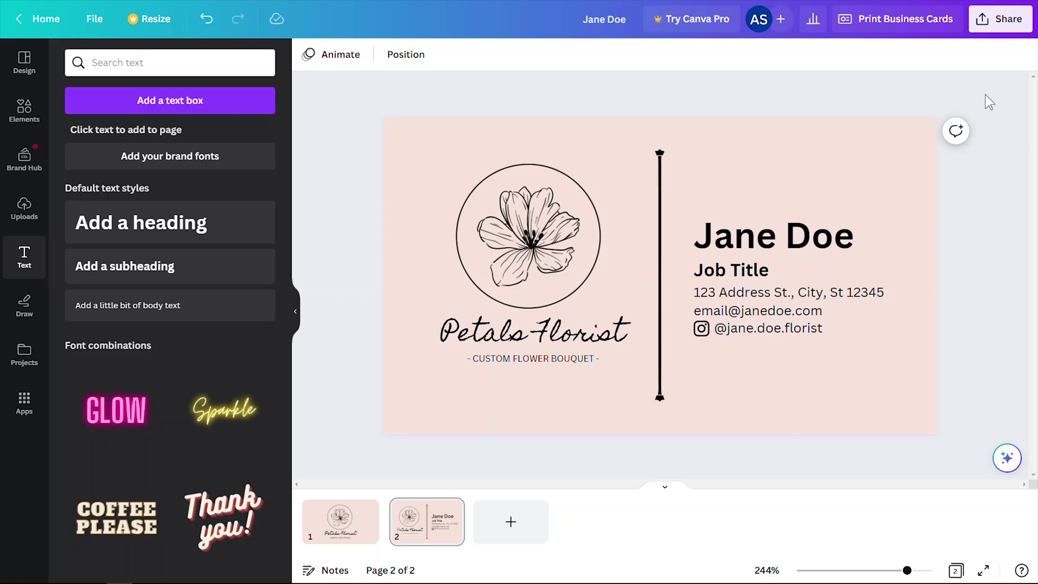
pyautogui.click(1002, 24)
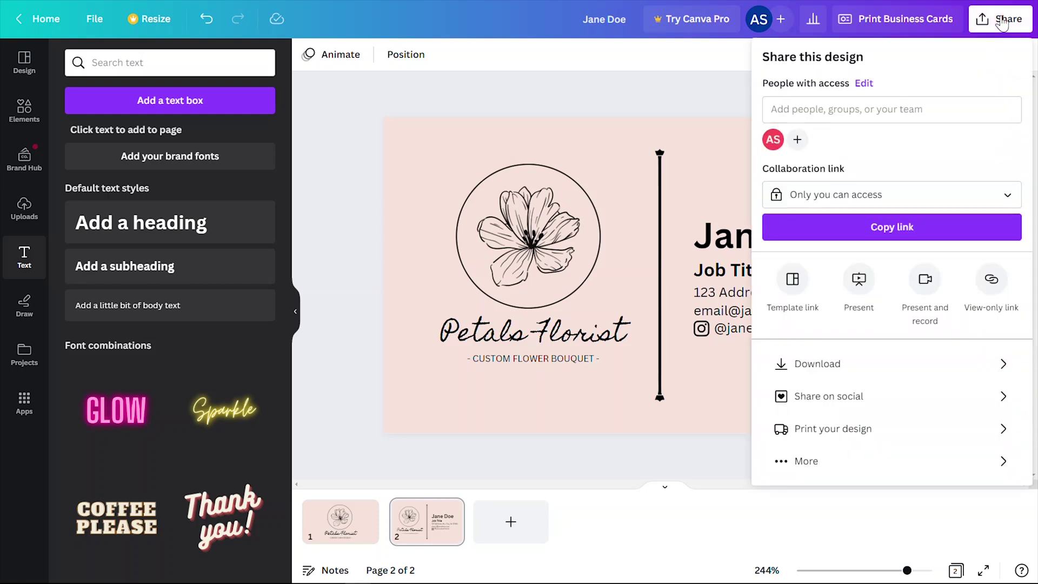
# Copy the florist card's template link, then go back to the Canva home page.
pyautogui.click(782, 280)
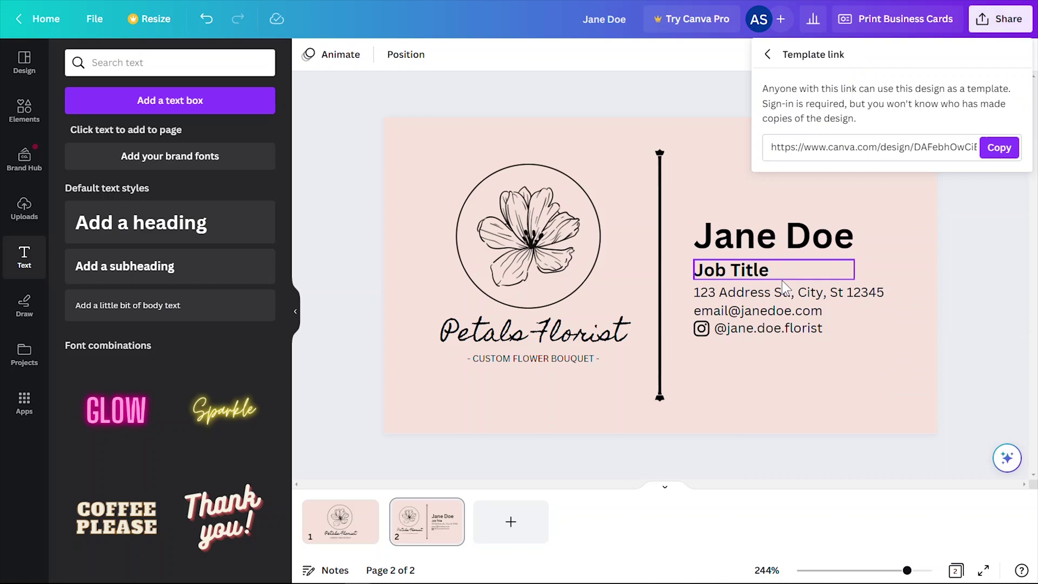
pyautogui.doubleClick(867, 146)
pyautogui.click(1001, 148)
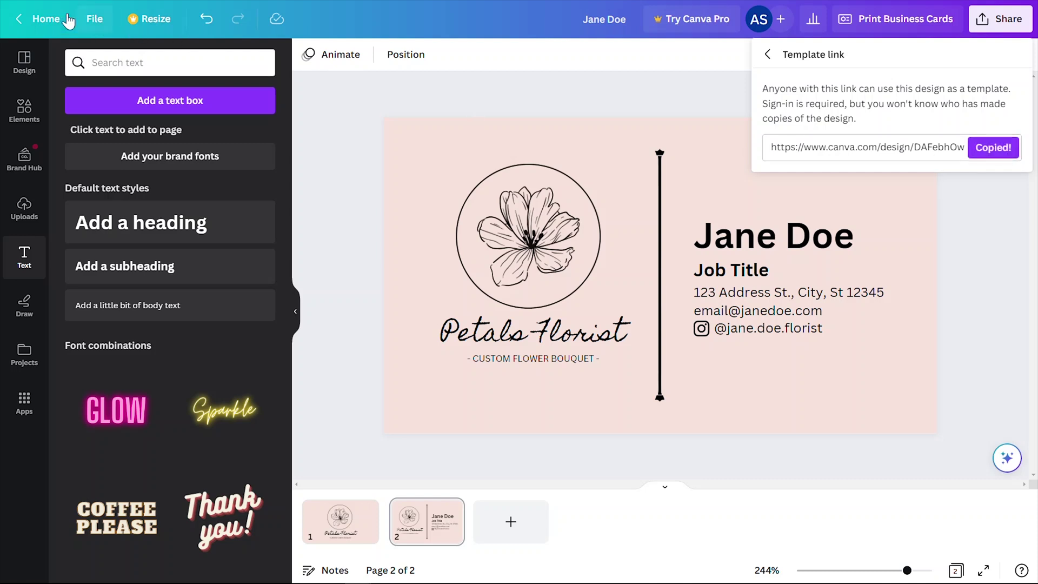
pyautogui.click(32, 20)
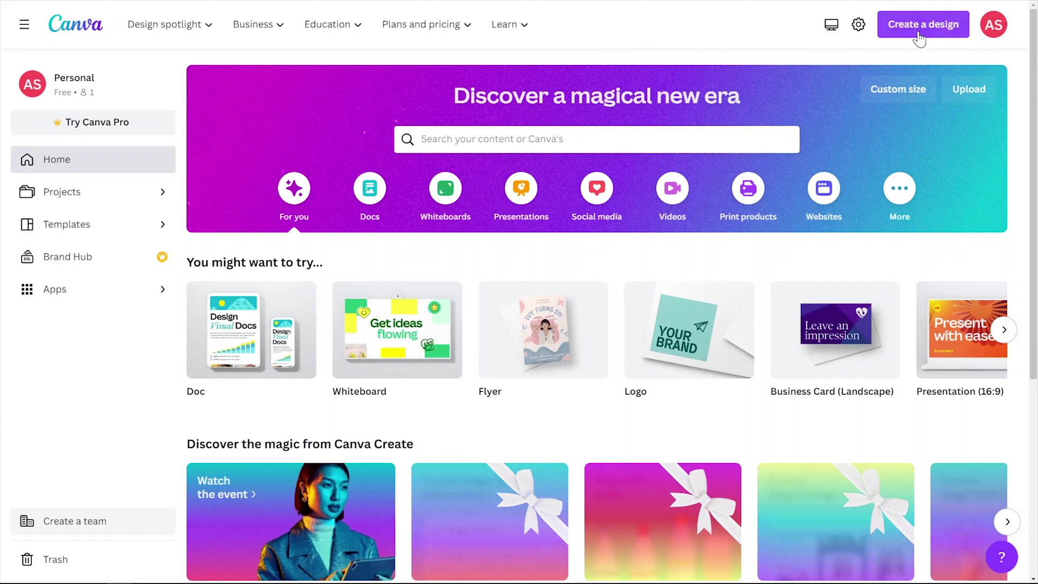
# Create an A4 document from the Thank You letter template, removing its letter text and leaf graphics.
pyautogui.click(922, 30)
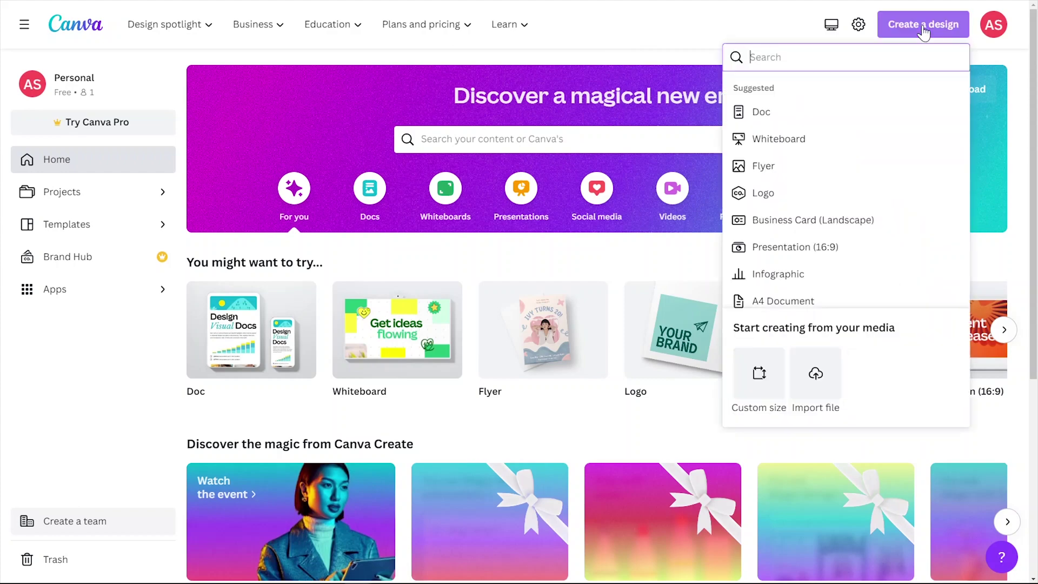
pyautogui.click(785, 302)
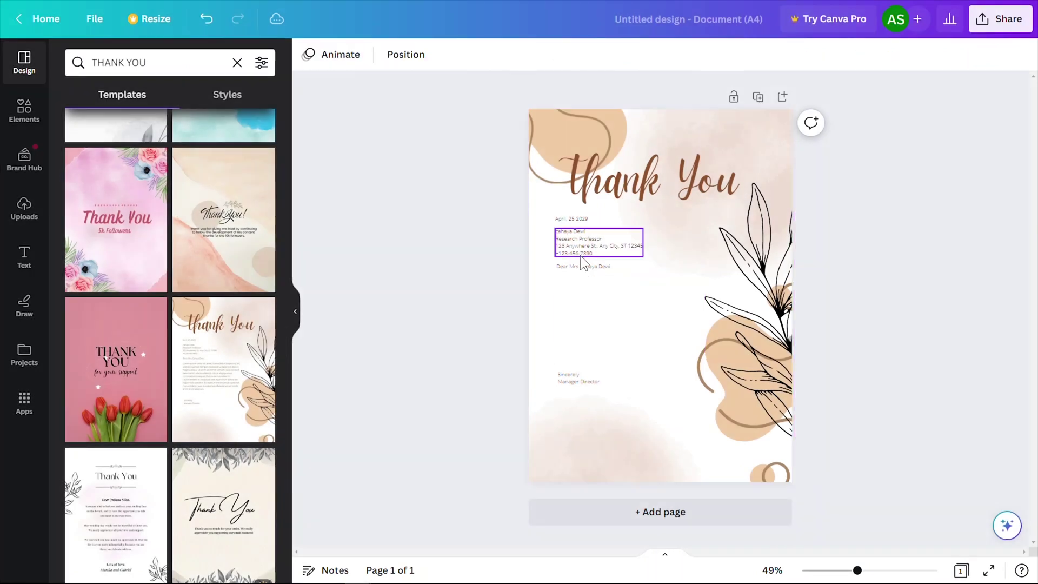
pyautogui.click(641, 197)
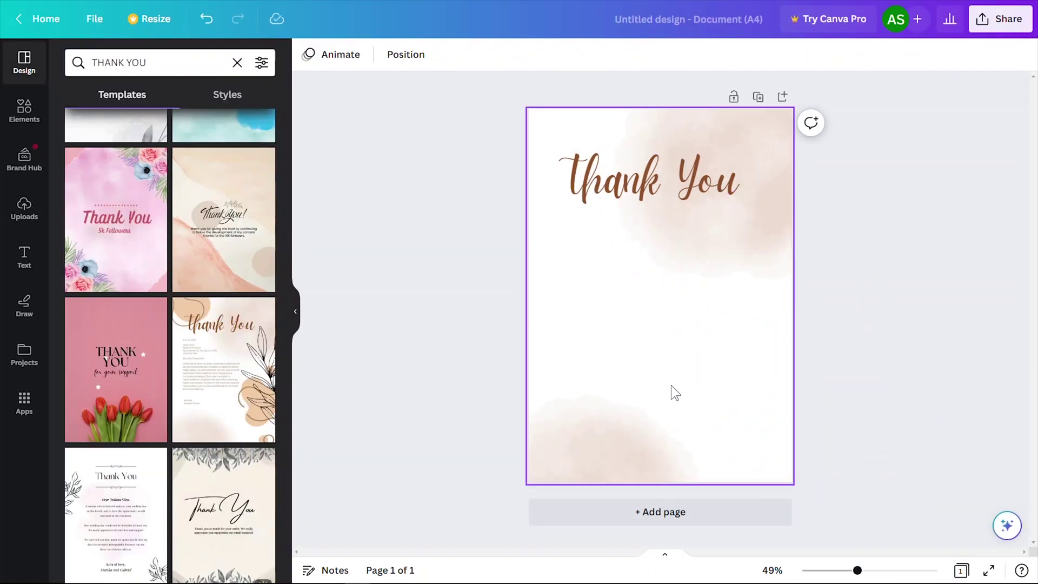
pyautogui.click(768, 130)
# Add a subheading note thanking buyers for purchasing the Canva template, placed under the heading.
pyautogui.click(24, 259)
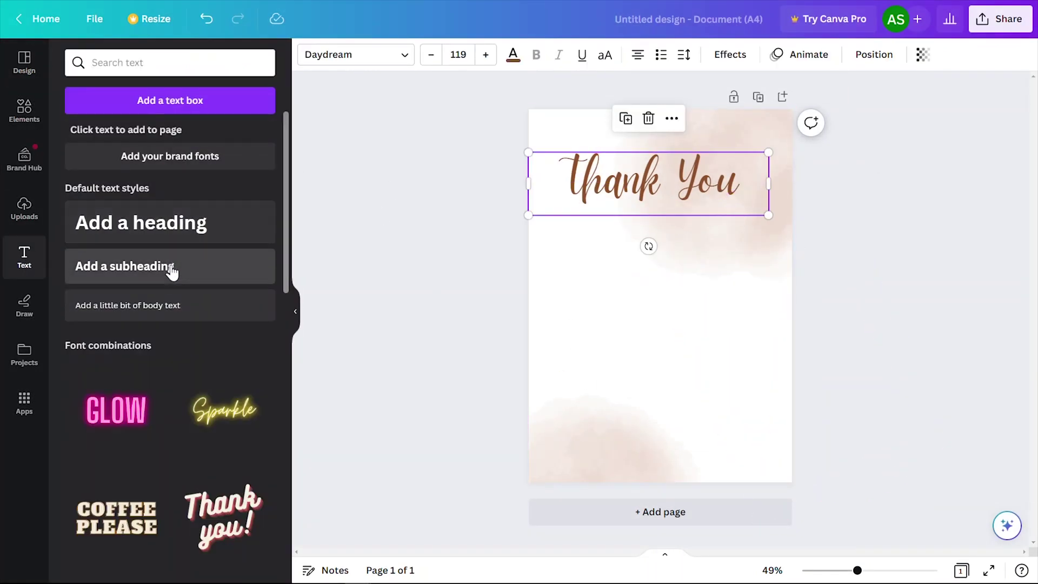
pyautogui.click(202, 267)
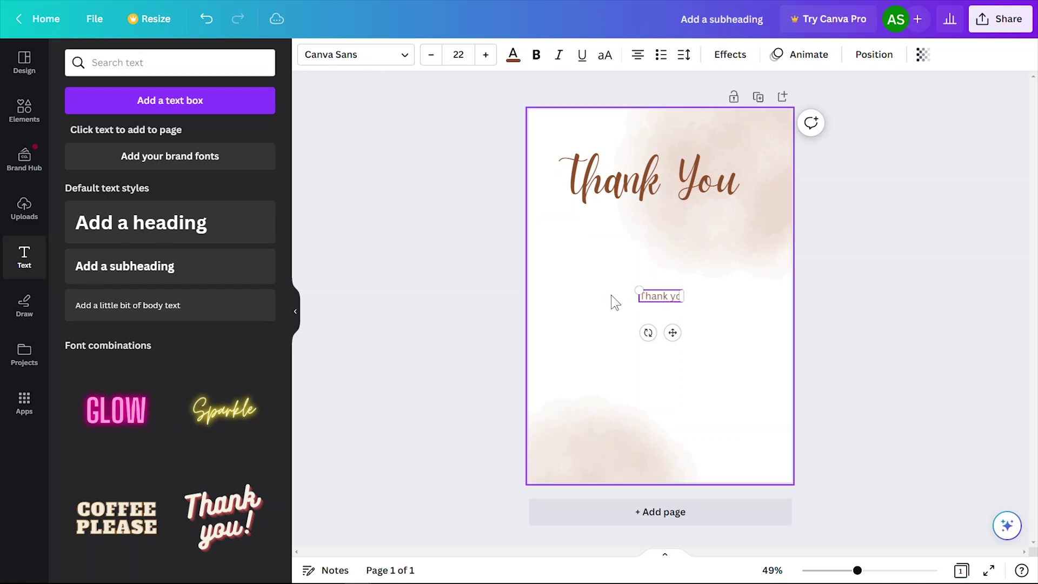
pyautogui.write('u for purchasing my Canva template. Here is a little instructions on how to use the template:')
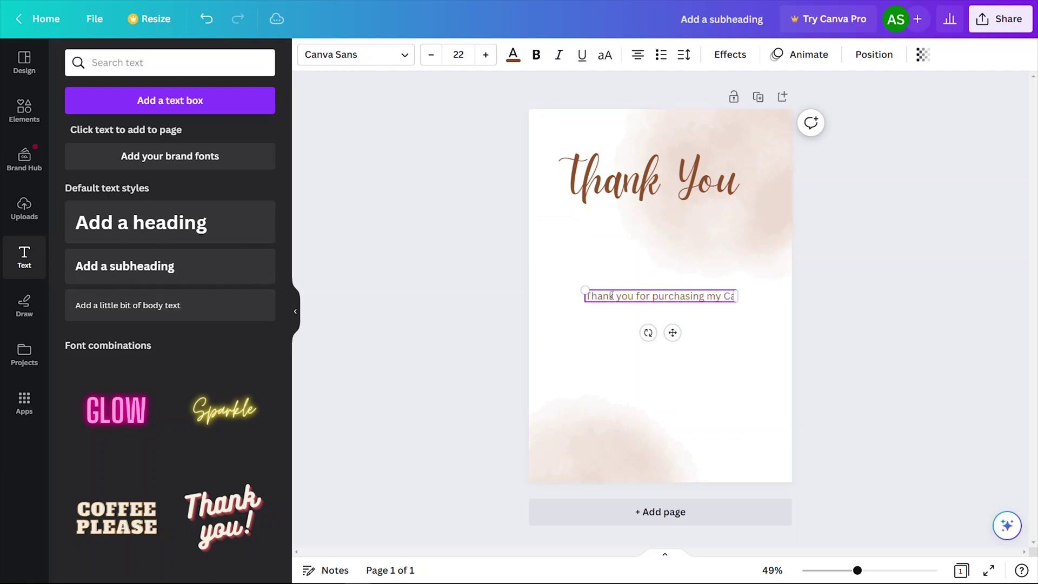
pyautogui.moveTo(768, 309); pyautogui.dragTo(711, 304)
pyautogui.moveTo(621, 314); pyautogui.dragTo(697, 245)
pyautogui.write('are the')
# Add a numbered list: access the template, edit and customize it, print or use digitally.
pyautogui.click(697, 259)
pyautogui.press('Return')
pyautogui.write('1.')
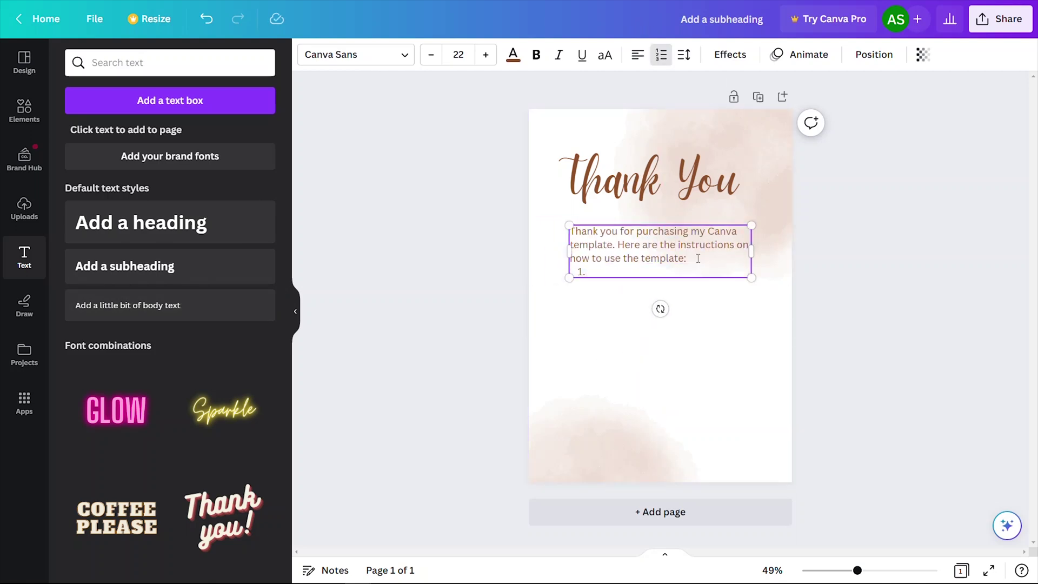
pyautogui.write(' Click the button below to access the template')
pyautogui.press('Return')
pyautogui.write('Edit and customize the template to your liking')
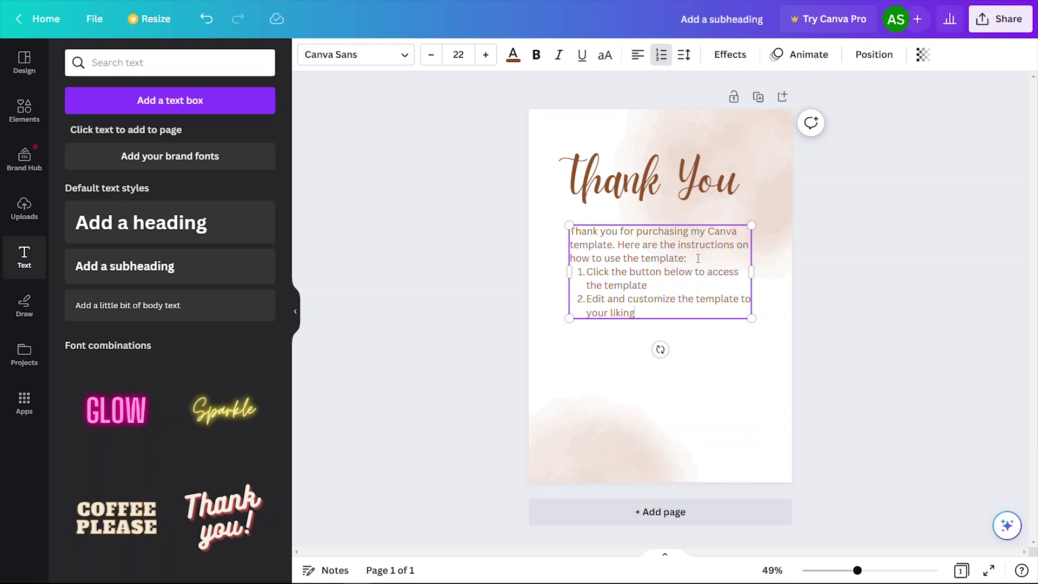
pyautogui.press('Return')
pyautogui.write('Print or enjoy the end product as a digital product')
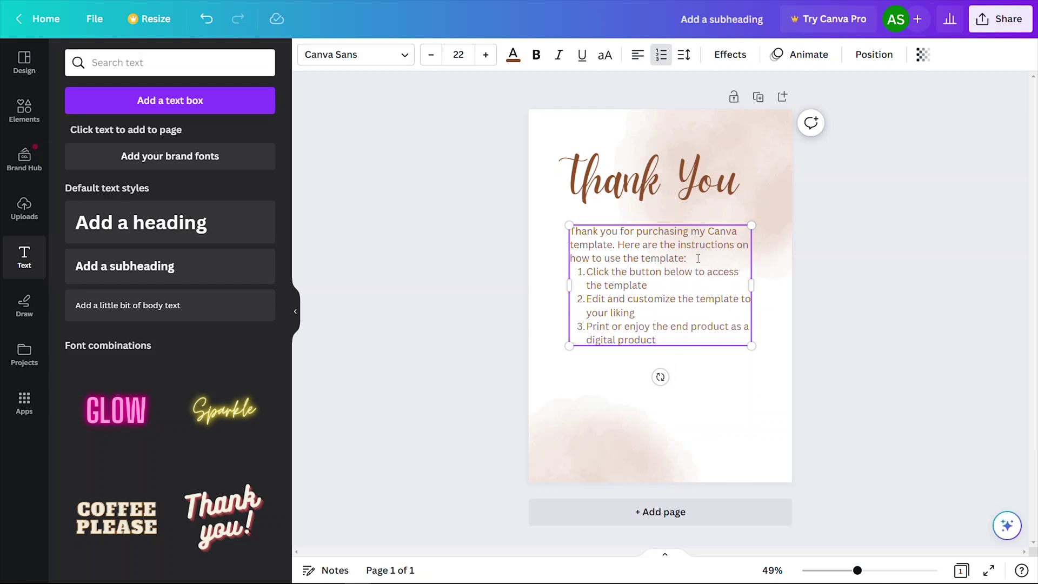
pyautogui.click(25, 111)
# Add a rounded-rectangle button reading 'Click Here to Access Your Template' below the list.
pyautogui.click(259, 225)
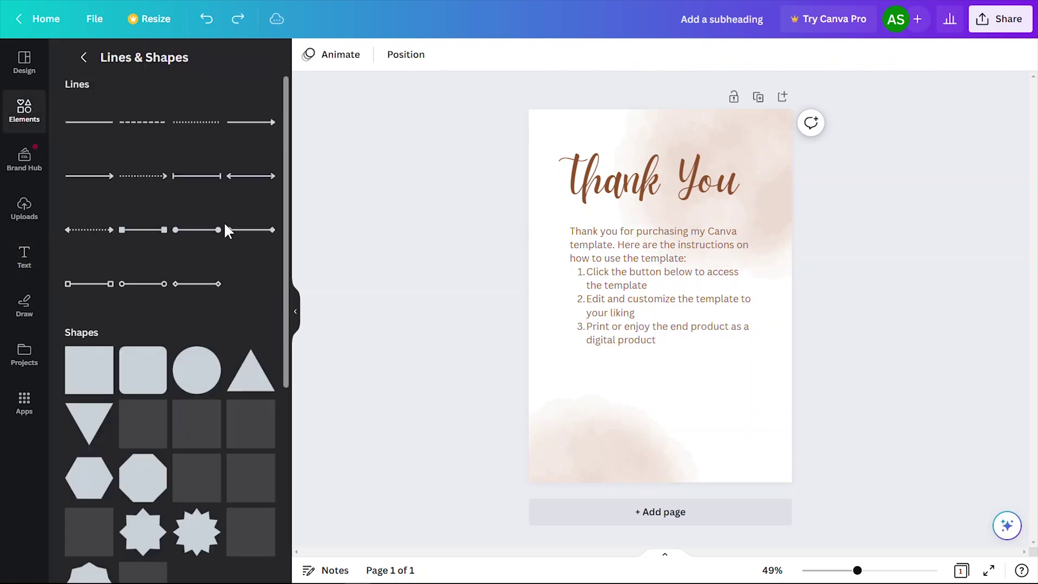
pyautogui.click(142, 373)
pyautogui.moveTo(660, 252); pyautogui.dragTo(675, 313)
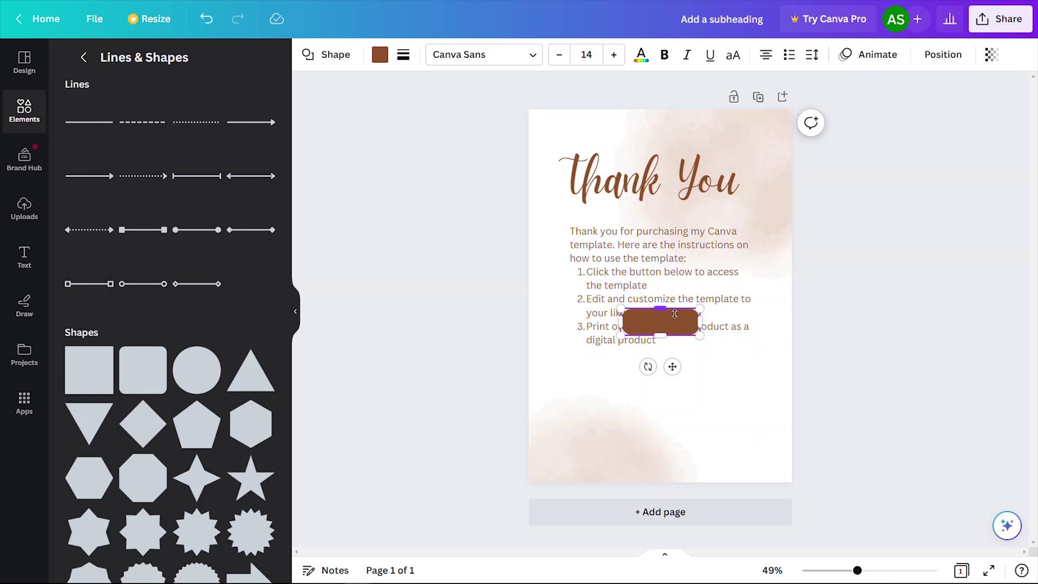
pyautogui.write('Click Here to Access Your Template')
pyautogui.moveTo(699, 323); pyautogui.dragTo(749, 378)
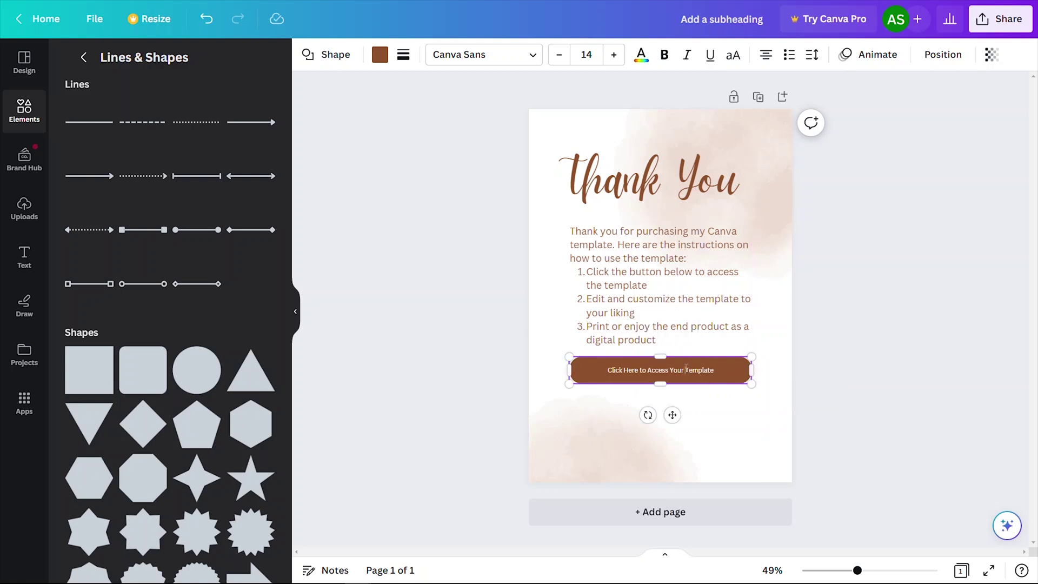
# Make the button text two sizes larger and bold.
pyautogui.doubleClick(660, 370)
pyautogui.click(613, 54)
pyautogui.click(613, 54)
pyautogui.click(613, 54)
pyautogui.click(613, 54)
pyautogui.click(614, 54)
pyautogui.click(664, 54)
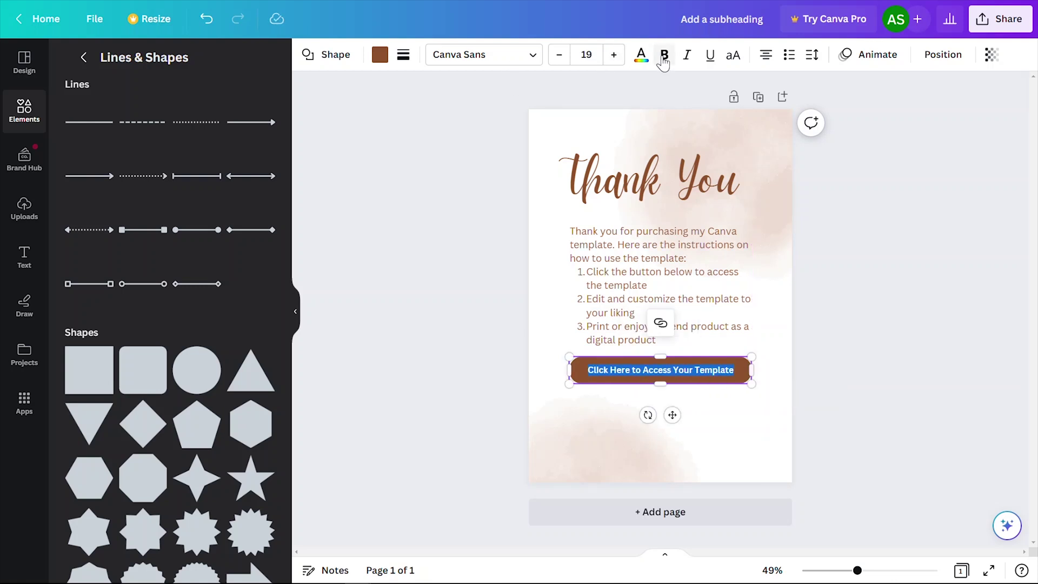
pyautogui.click(672, 365)
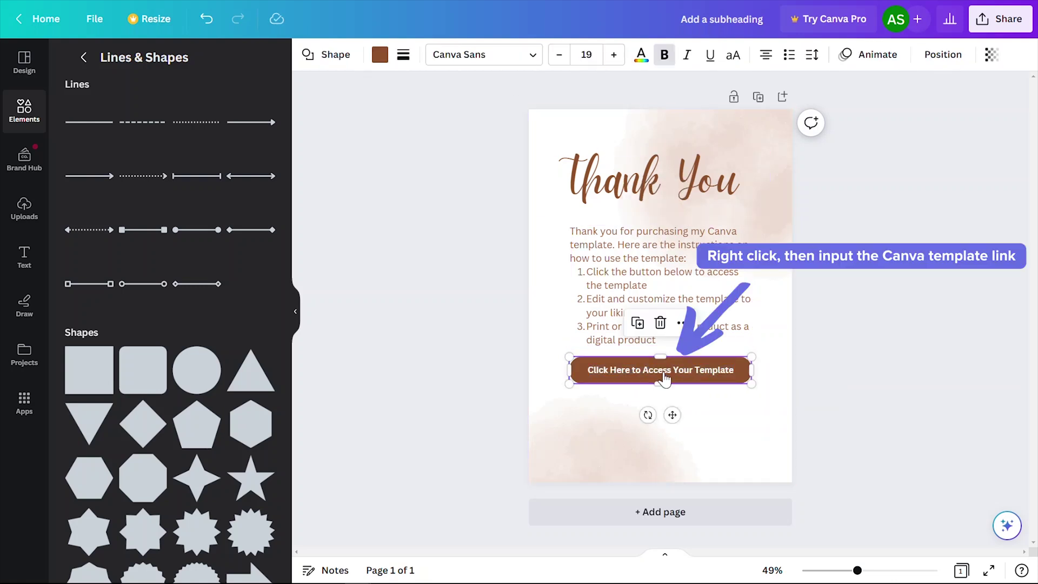
# Link the button to the copied template URL.
pyautogui.rightClick(665, 379)
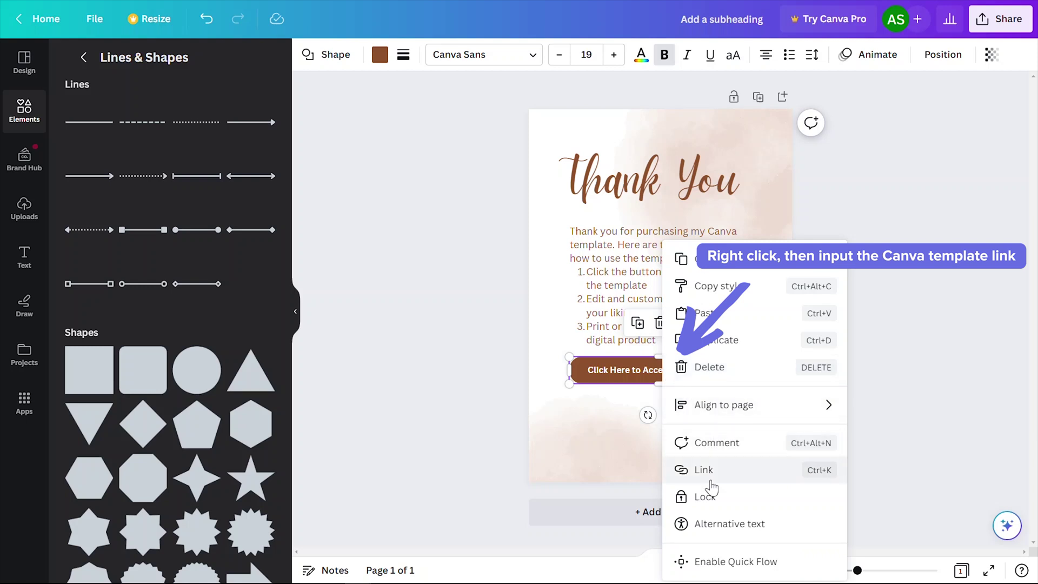
pyautogui.click(703, 470)
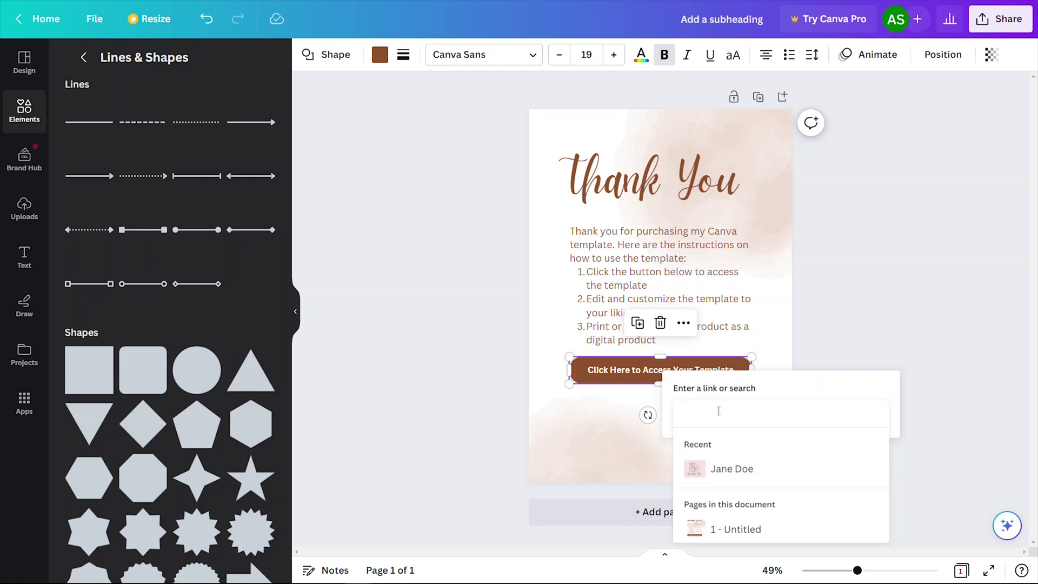
pyautogui.hotkey('ctrl', 'v')
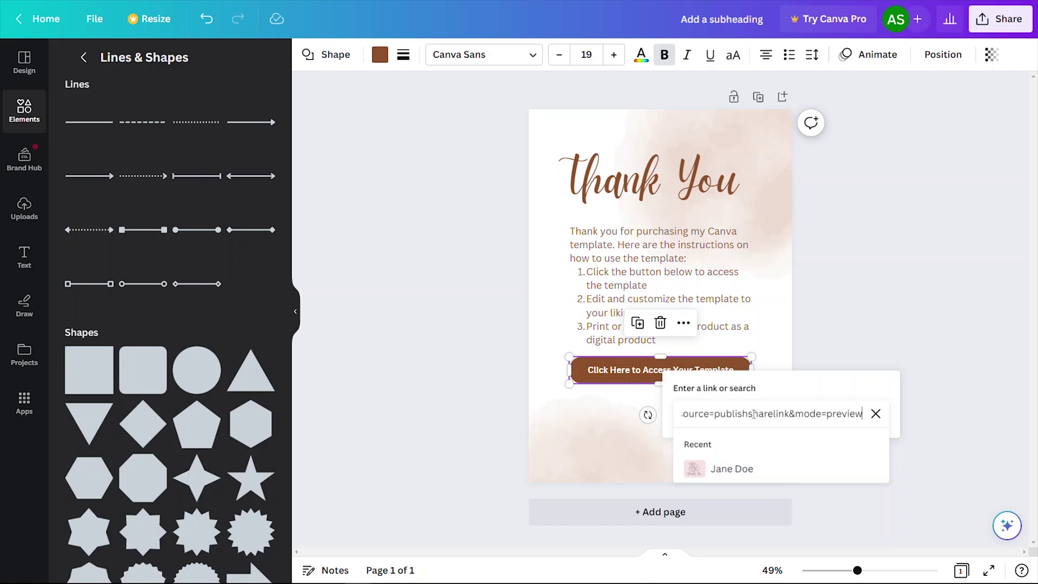
pyautogui.press('Return')
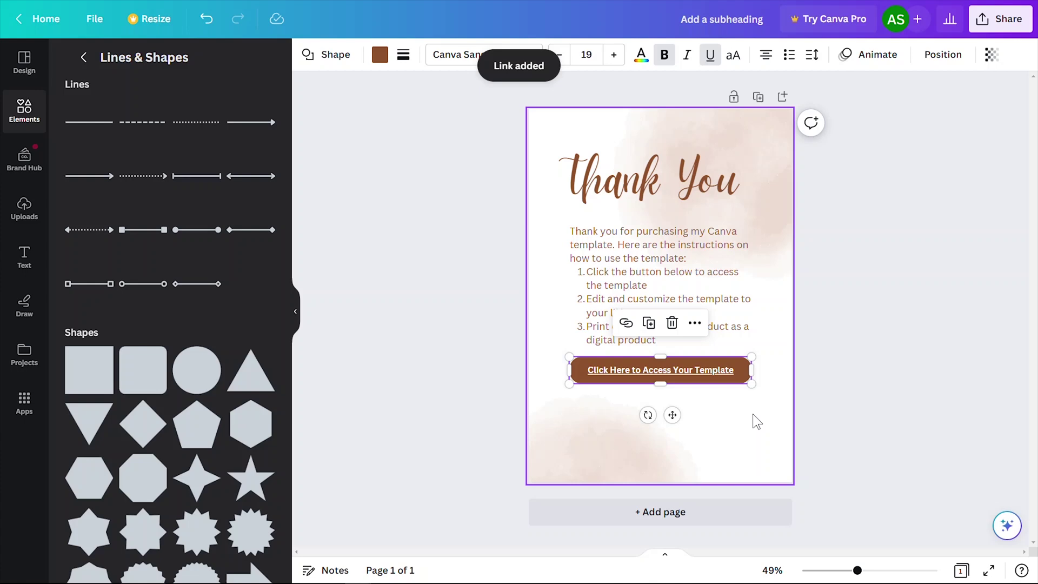
# Add line-art flowers from a 'flowers' search at the page's bottom edge and top-right.
pyautogui.click(83, 57)
pyautogui.write('flowers')
pyautogui.press('Return')
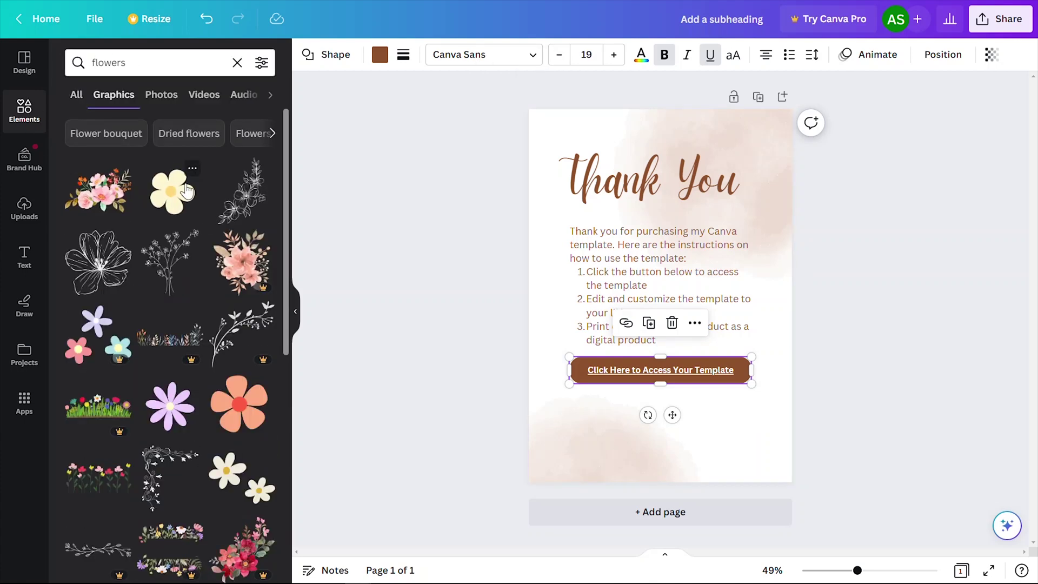
pyautogui.moveTo(100, 211); pyautogui.dragTo(554, 461)
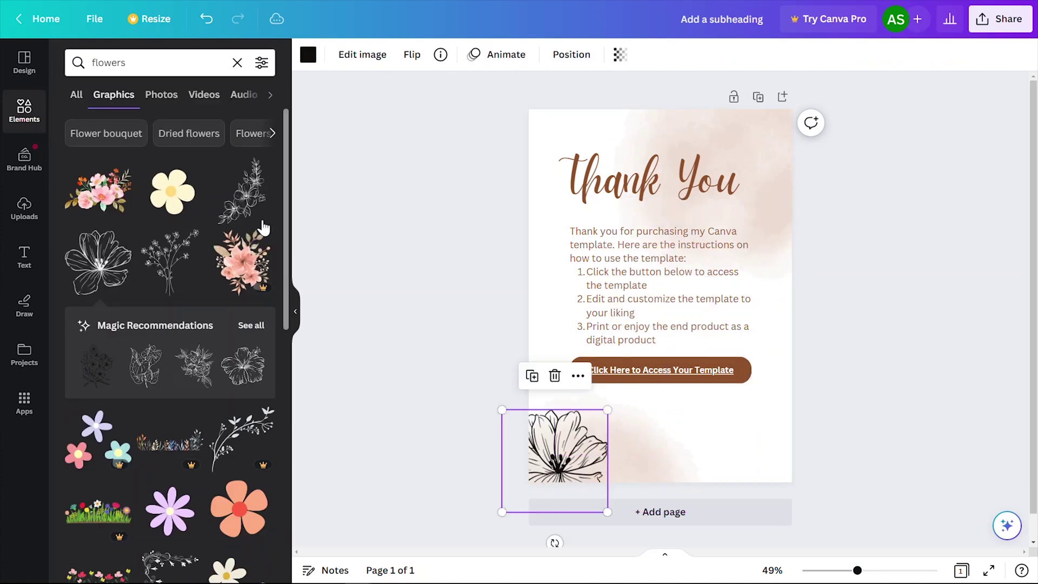
pyautogui.scroll(-5, 171, 409)
pyautogui.moveTo(242, 346); pyautogui.dragTo(799, 161)
pyautogui.moveTo(243, 450); pyautogui.dragTo(630, 454)
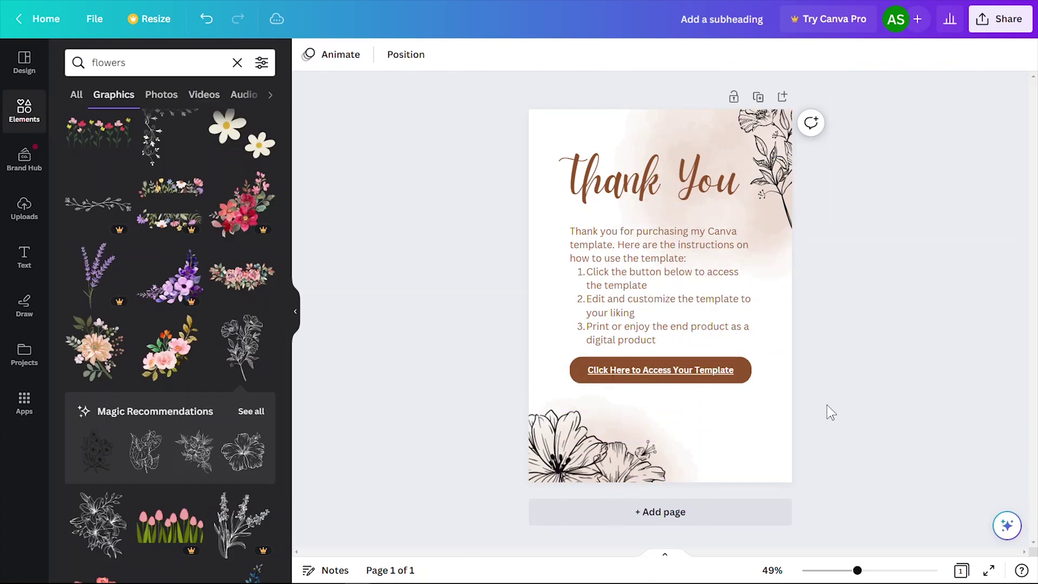
# Download the thank-you page as a PDF Standard file.
pyautogui.click(999, 19)
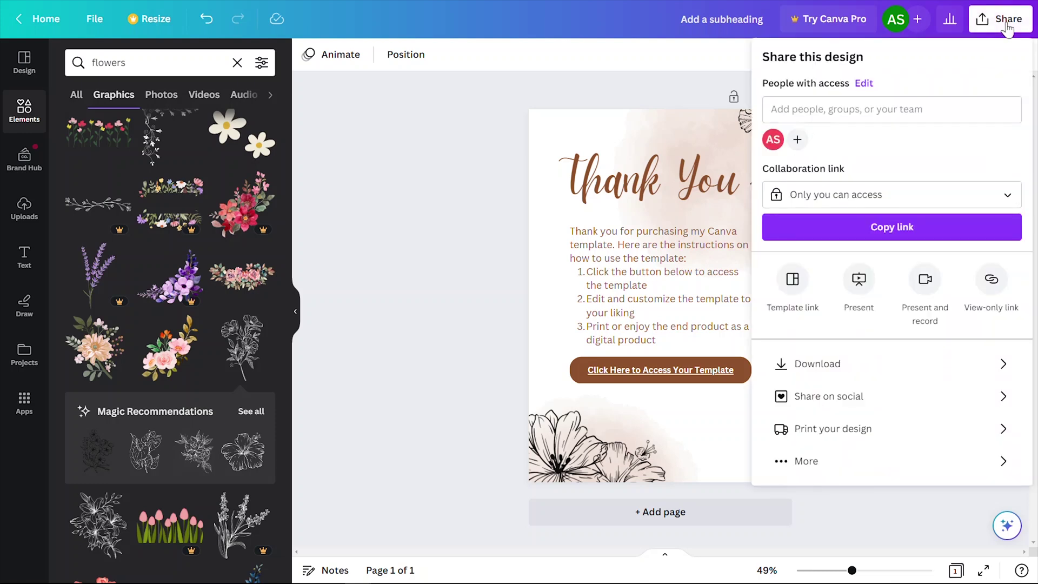
pyautogui.click(818, 368)
pyautogui.click(977, 114)
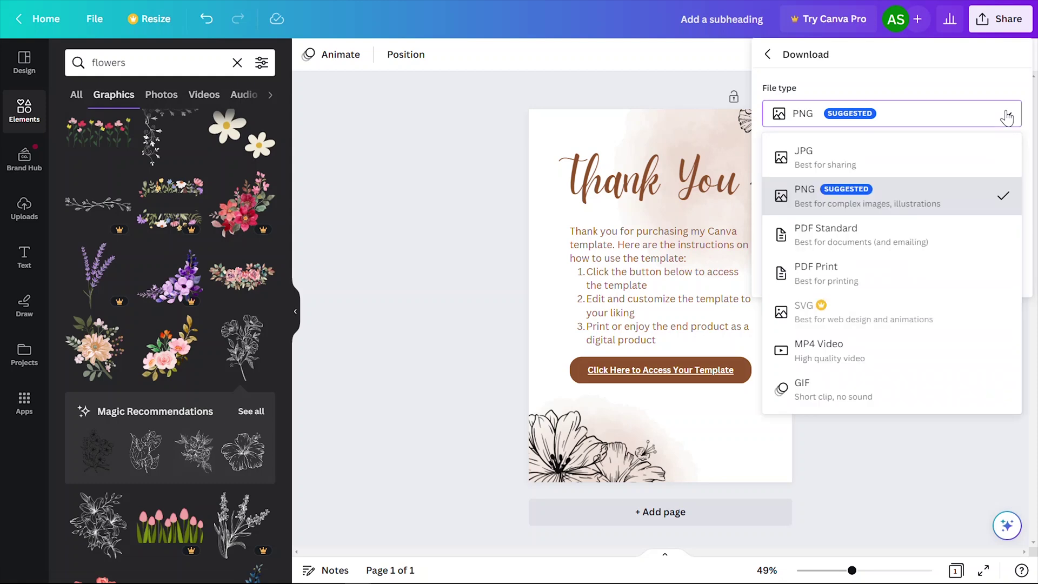
pyautogui.click(924, 247)
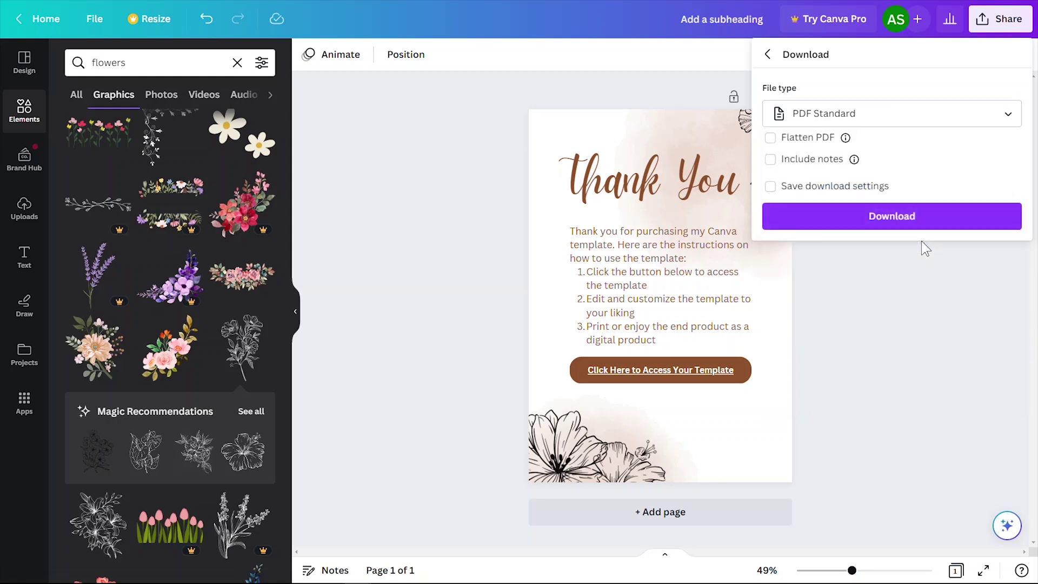
pyautogui.click(868, 217)
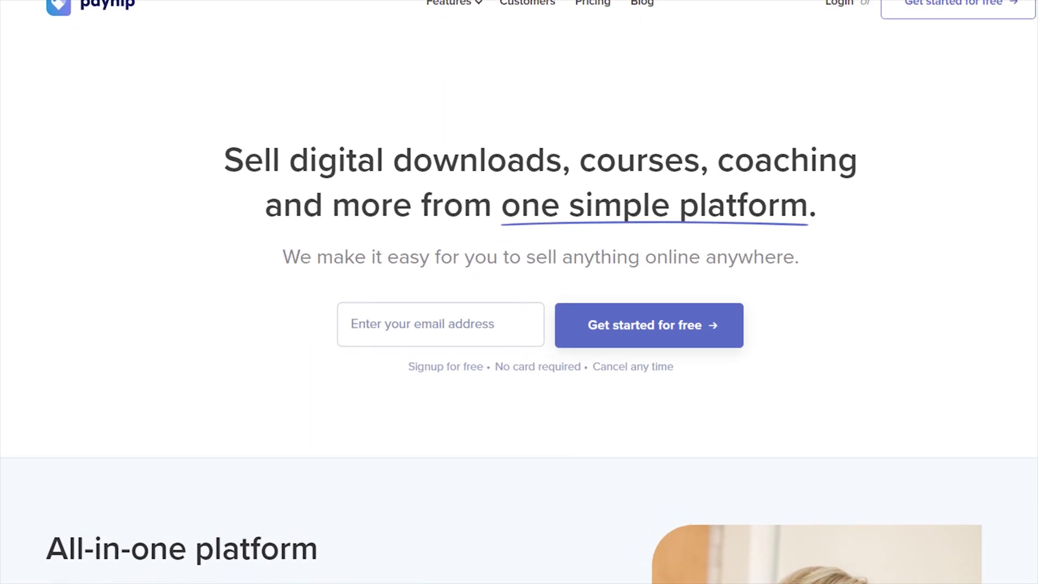
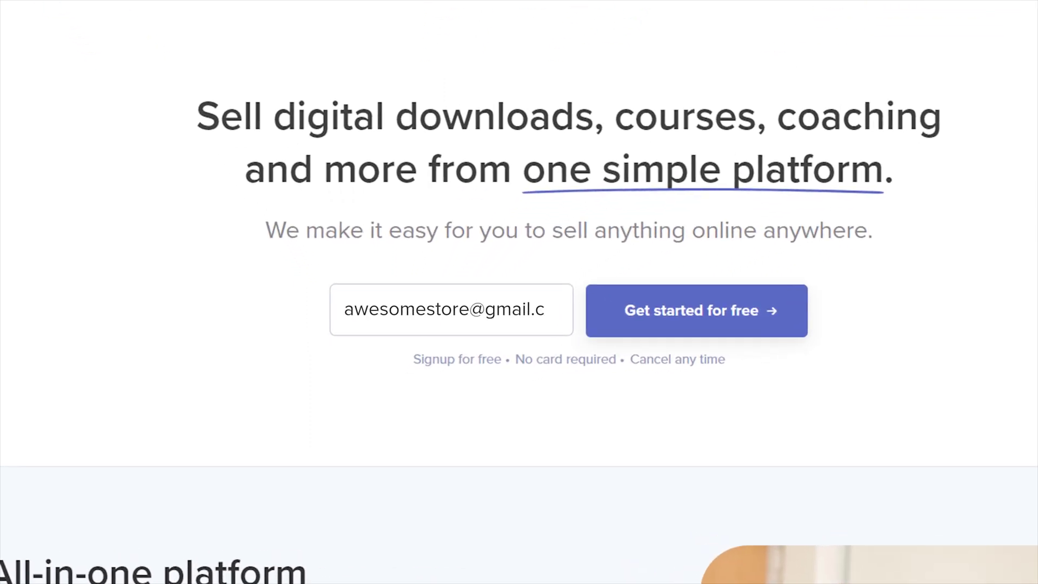
# Sign up for a free Payhip store with an email address, then review the Payment Details settings and Stripe option.
pyautogui.click(696, 323)
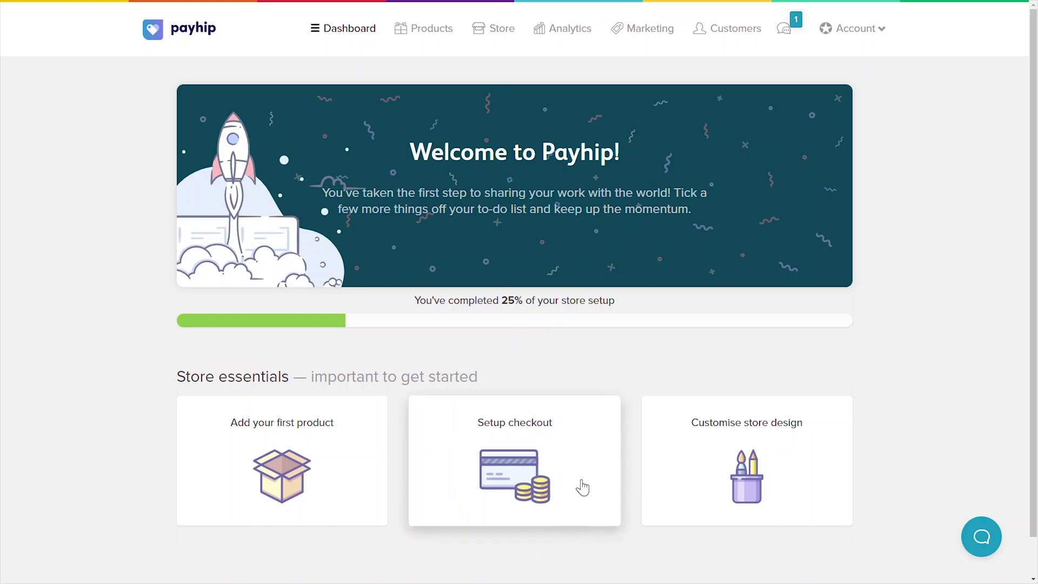
pyautogui.click(884, 36)
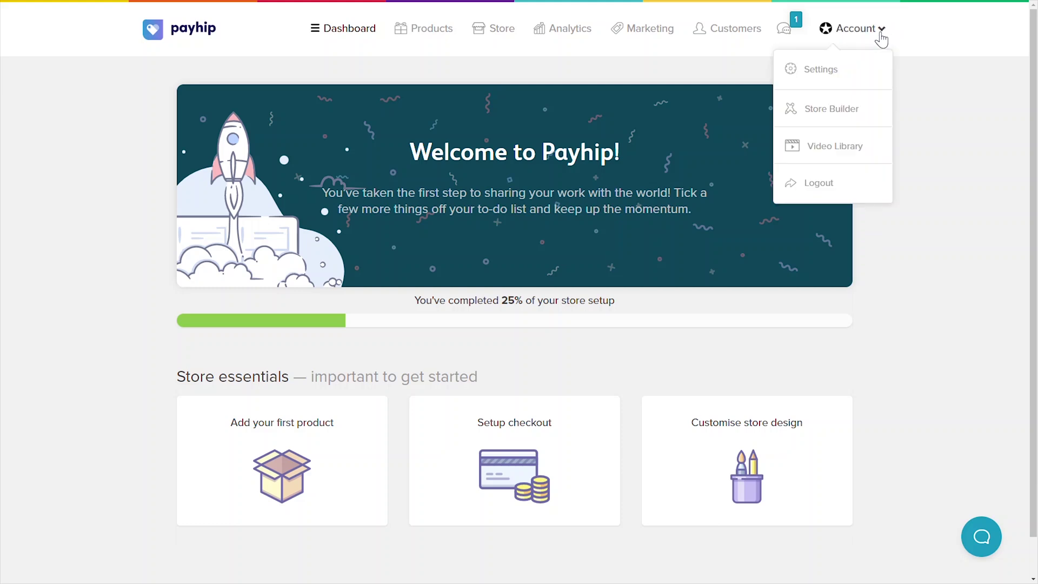
pyautogui.click(843, 70)
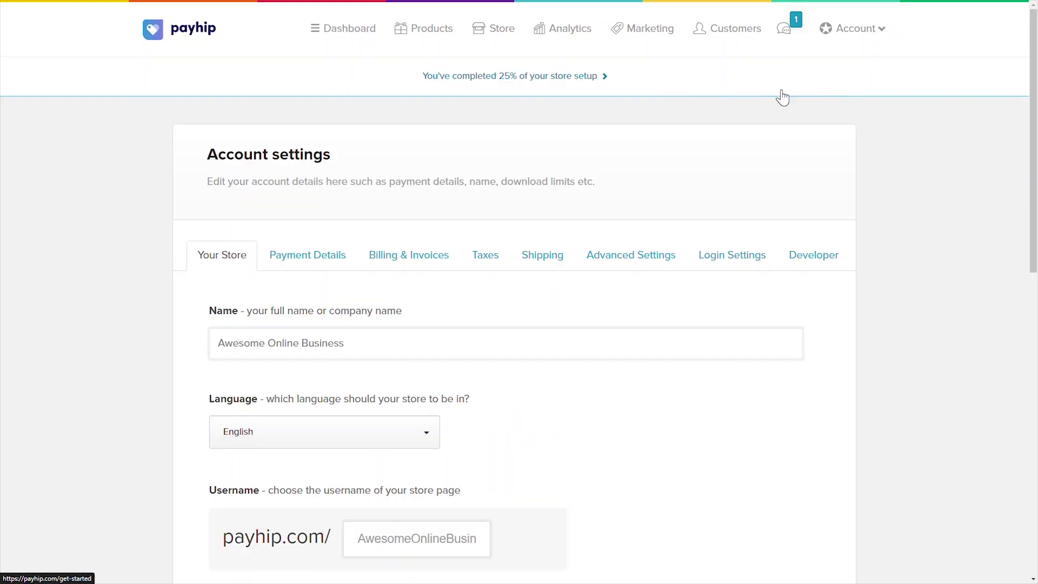
pyautogui.click(321, 260)
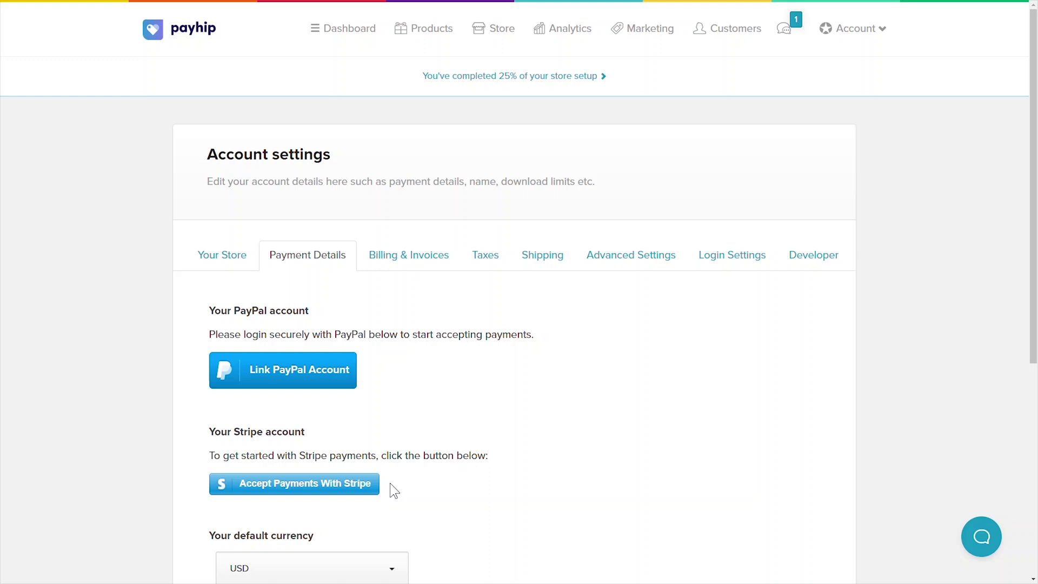
pyautogui.click(344, 485)
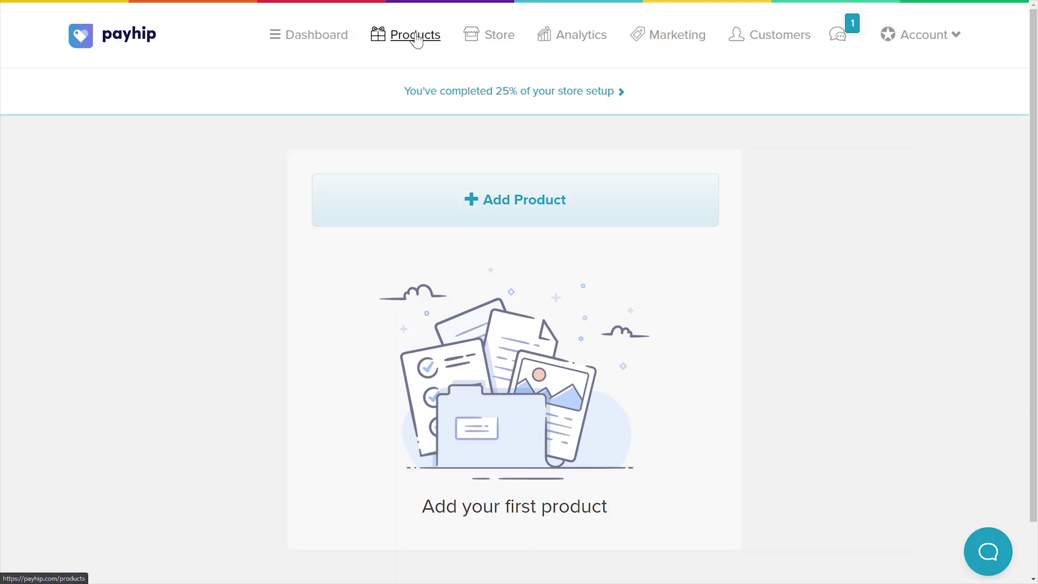
# Start a new digital product in Payhip and upload the florist business card PDF.
pyautogui.click(488, 200)
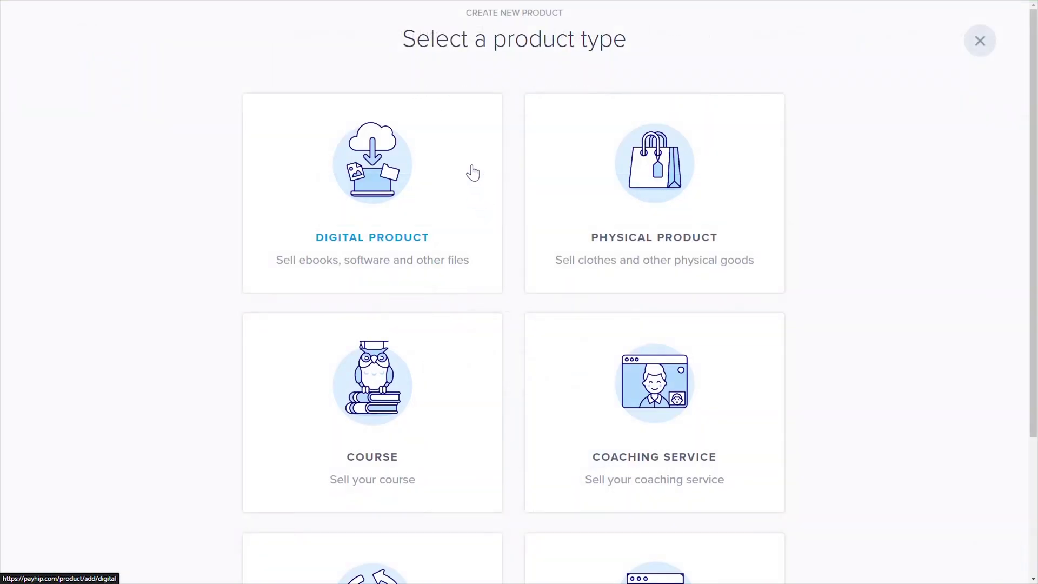
pyautogui.click(391, 250)
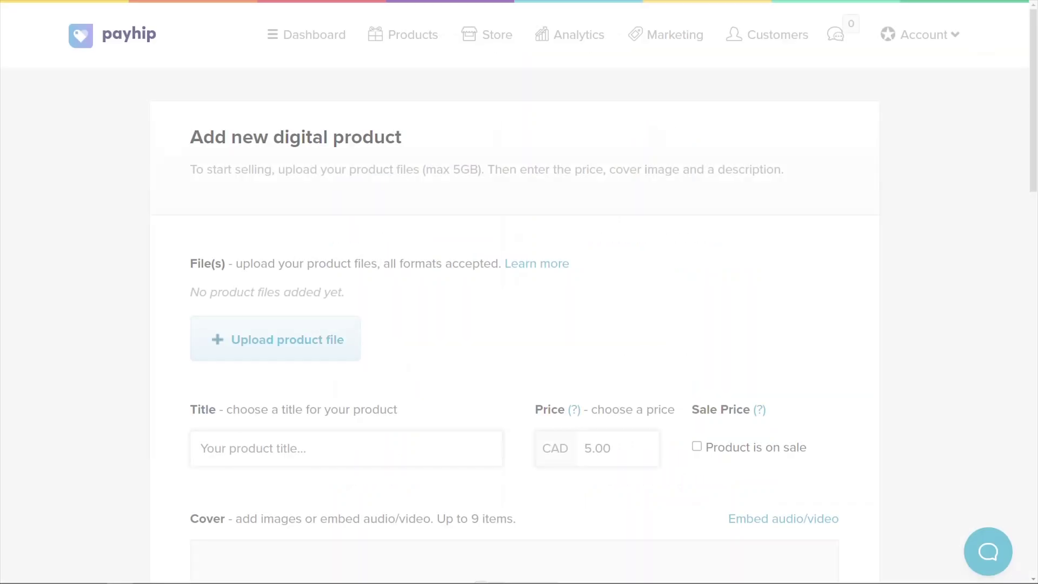
pyautogui.click(280, 341)
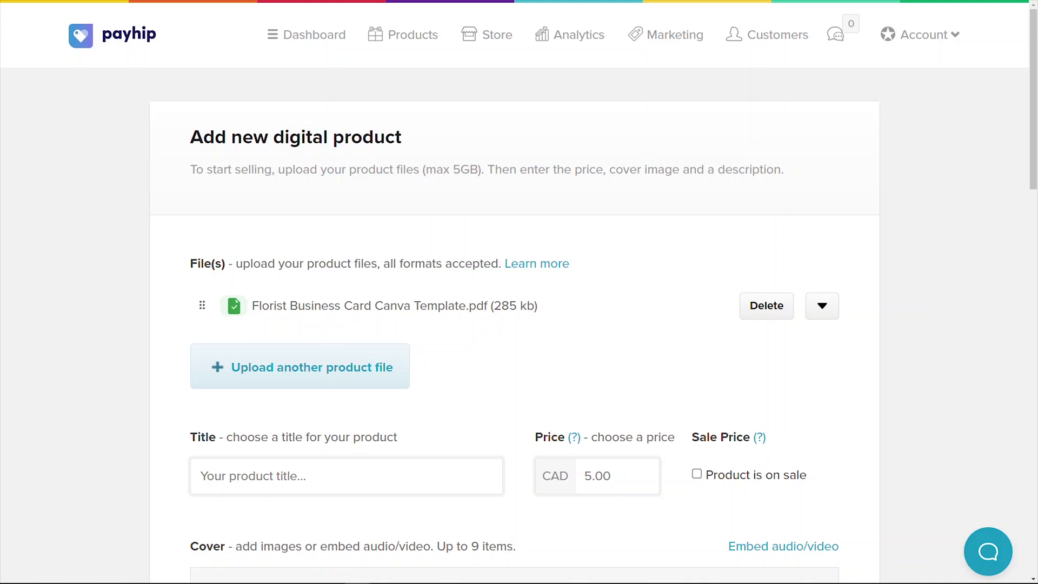
# Title it 'Florist Business Card Template | Canva Template' and set the price to 5.99.
pyautogui.click(274, 476)
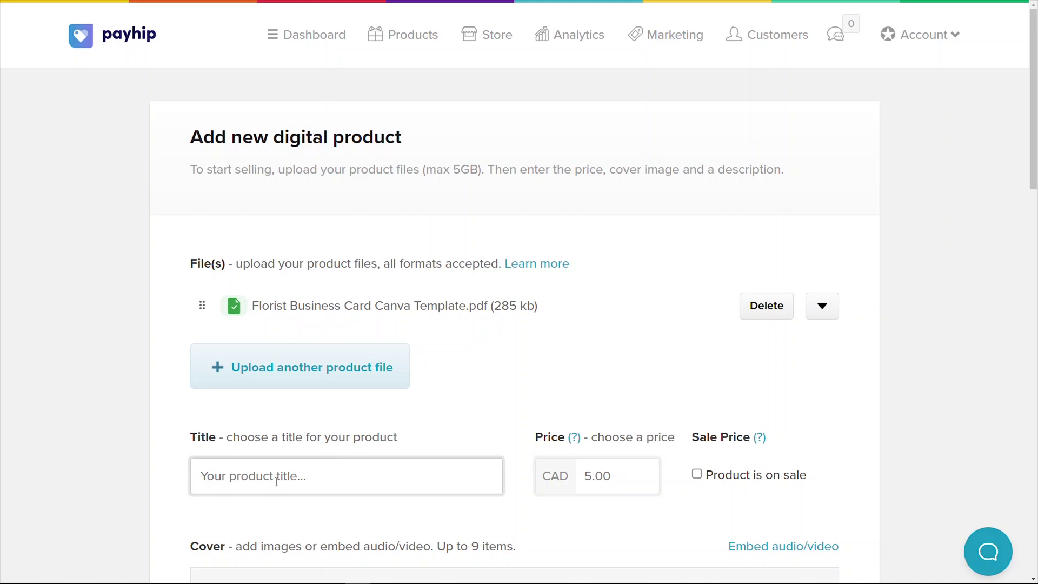
pyautogui.write('Florist Business Card Template | Canva Template')
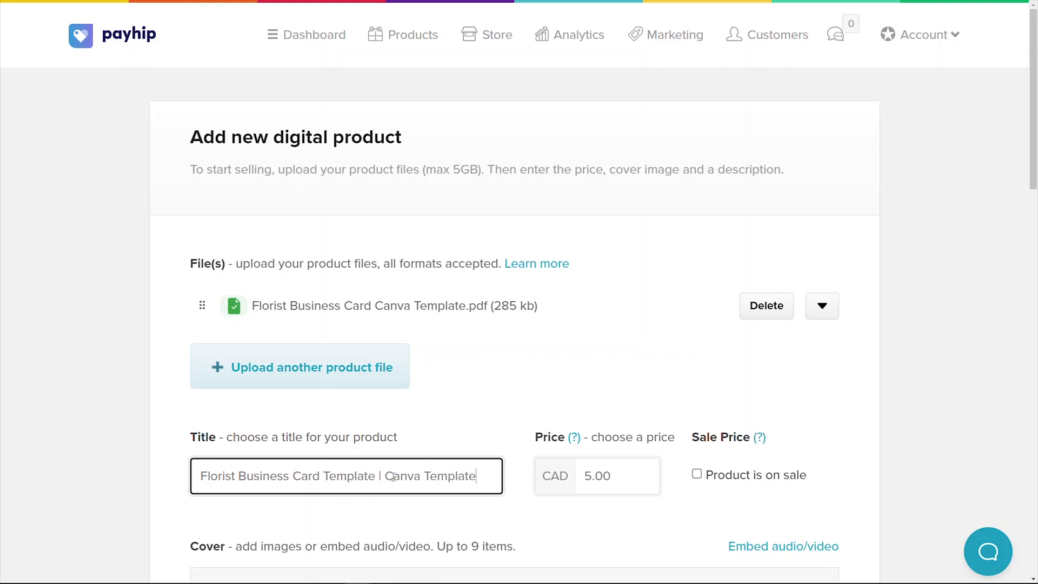
pyautogui.press('Tab')
pyautogui.write('5.99')
pyautogui.moveTo(1033, 175); pyautogui.dragTo(1022, 324)
# Upload the four card mockup images as the product covers.
pyautogui.scroll(-1, 562, 190)
pyautogui.click(563, 188)
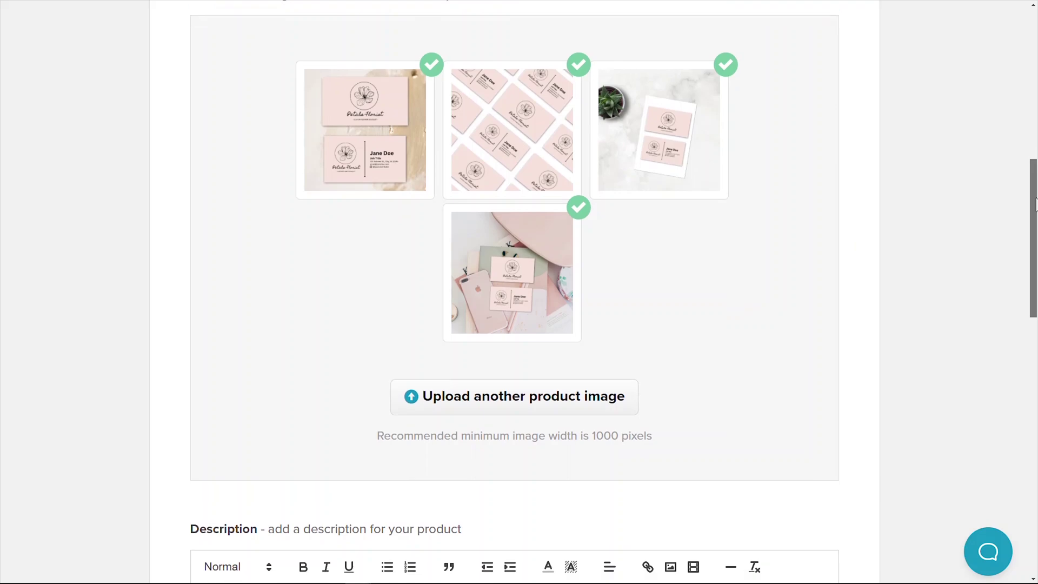
pyautogui.moveTo(1035, 204); pyautogui.dragTo(1035, 304)
# Paste the four-paragraph product description and add blank lines between its paragraphs.
pyautogui.click(315, 215)
pyautogui.write("Introducing the ultimate solution for professionals looking to make a lasting impression - our Business Card Canva Template! With its sleek and modern design, this template is perfect for anyone in need of a striking and professional business card. Crafted with precision, our Business Card Canva Template features a minimalist yet eye-catching layout, ensuring that your information stands out in all the right ways. Whether you're a freelancer, entrepreneur, or established business owner, this template is the perfect tool to help you elevate your brand and leave a lasting impression on potential clients and collaborators. With customizable features, you can easily add your own personal touch and tailor the design to fit your brand's unique style. Our Business Card Canva Template is also incredibly user-friendly, allowing you to effortlessly edit and customize the template in just a few clicks. Don't settle for a mediocre business card - upgrade your professional image with our Business Card Canva Template and start impressing clients and colleagues alike!")
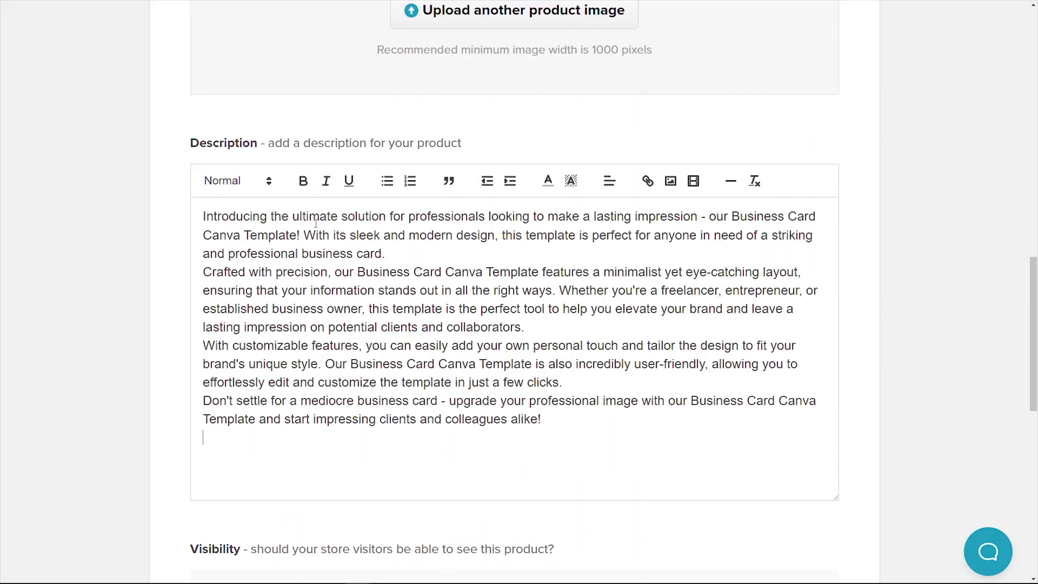
pyautogui.click(385, 254)
pyautogui.press('Return')
pyautogui.click(524, 346)
pyautogui.press('Return')
pyautogui.click(562, 419)
pyautogui.press('Return')
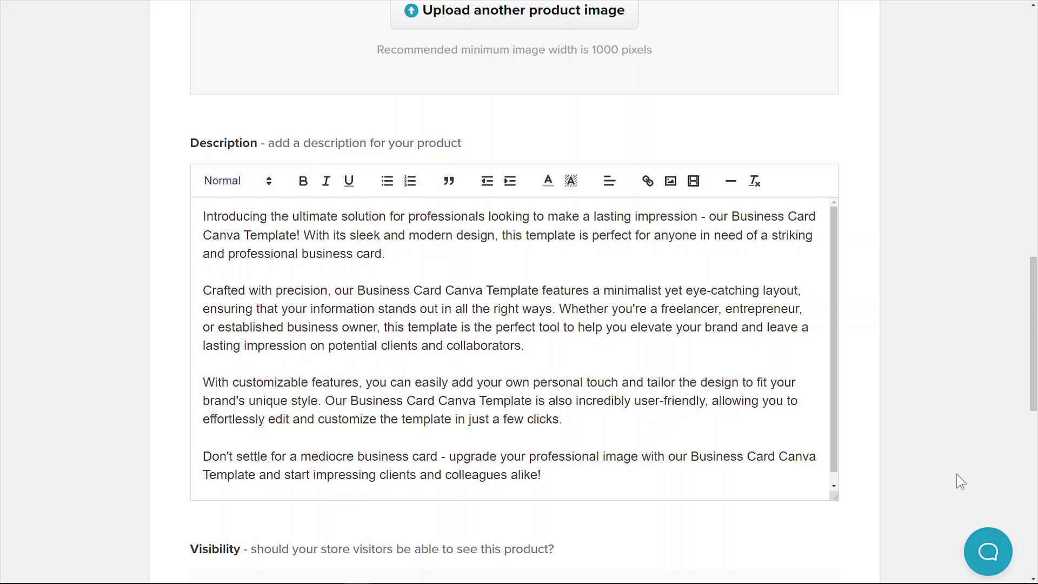
# Keep the product Visible and file it under the Business Card Templates collection.
pyautogui.click(1034, 481)
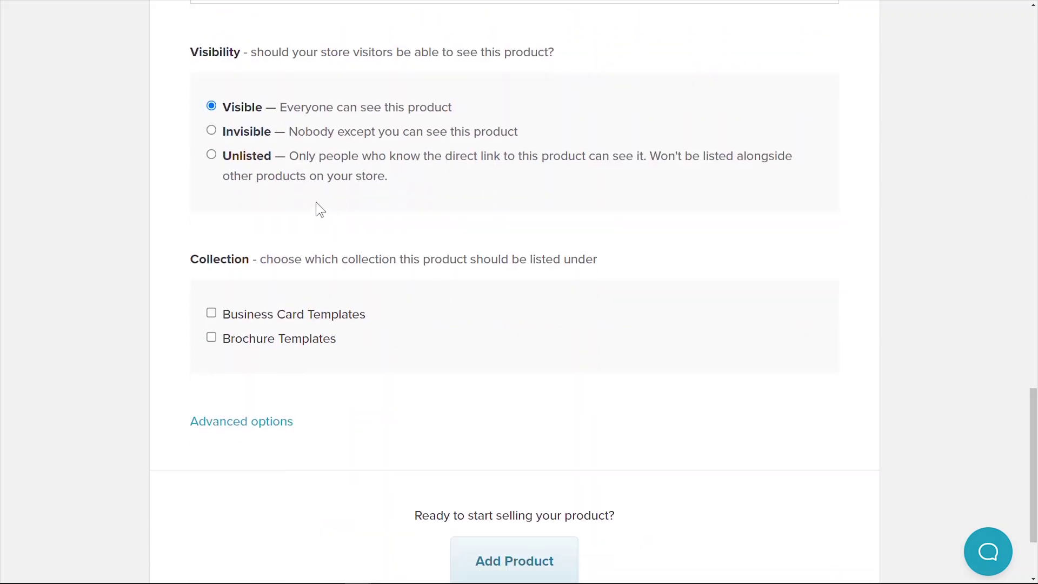
pyautogui.click(275, 142)
pyautogui.click(271, 161)
pyautogui.press('Down')
pyautogui.click(260, 316)
pyautogui.click(262, 340)
pyautogui.click(262, 323)
pyautogui.click(262, 341)
pyautogui.click(258, 325)
# Expand the advanced options and create the product listing.
pyautogui.click(268, 430)
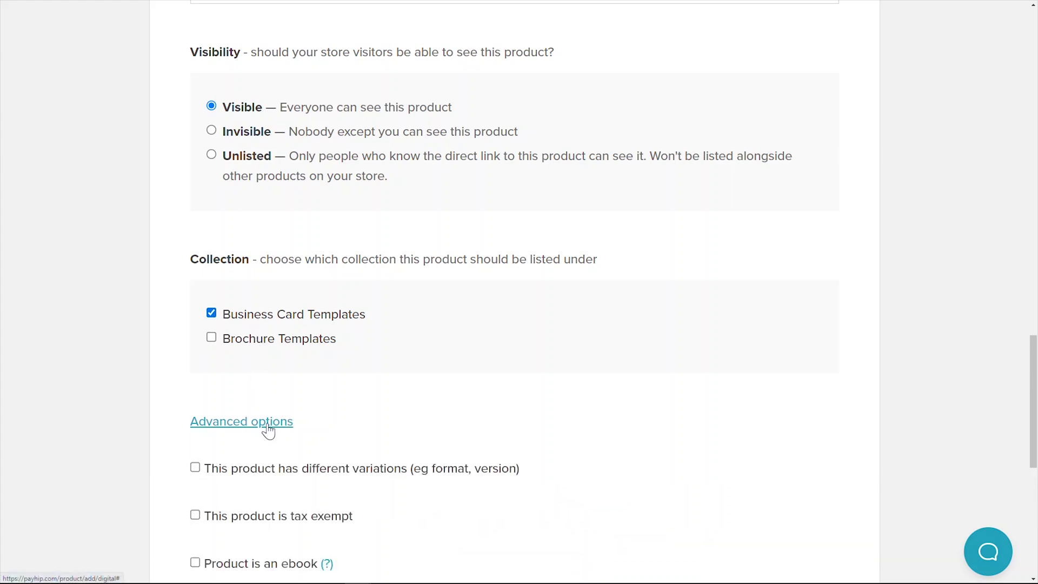
pyautogui.moveTo(1035, 394); pyautogui.dragTo(1035, 493)
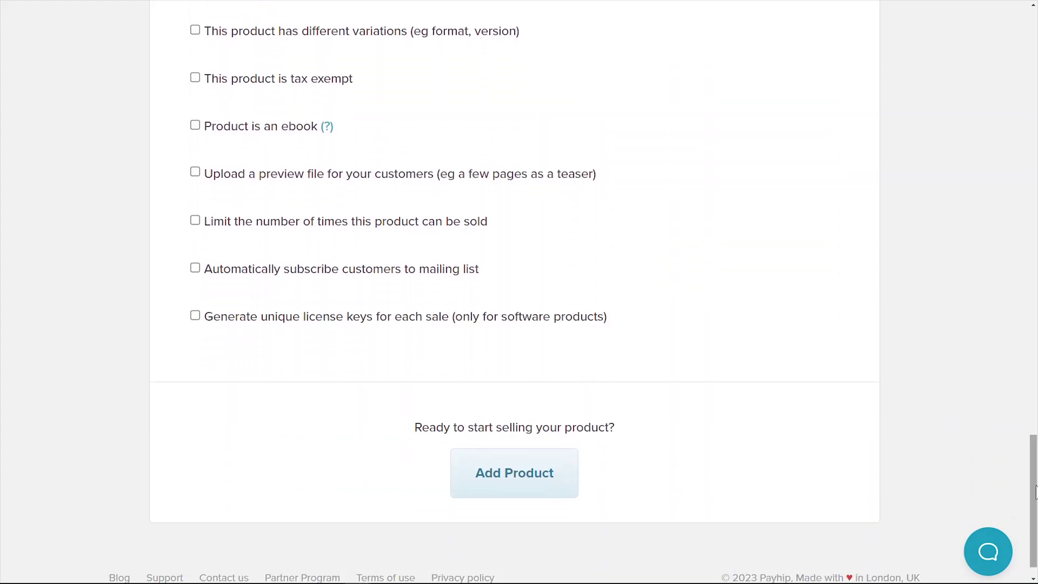
pyautogui.click(534, 481)
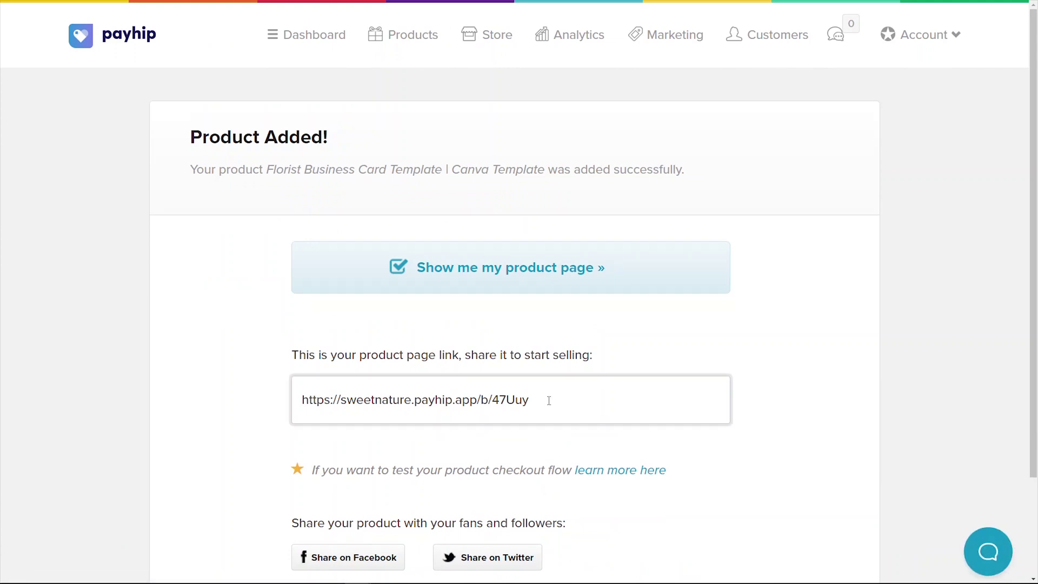
# Select the new product's page link, then open the Payhip store builder.
pyautogui.moveTo(546, 398); pyautogui.dragTo(293, 400)
pyautogui.click(244, 403)
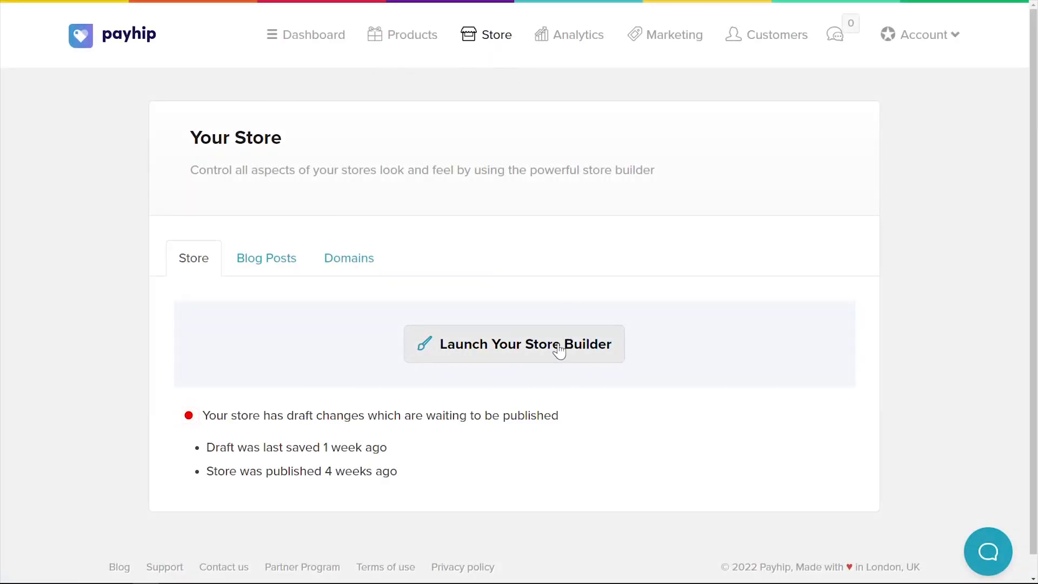
pyautogui.click(556, 350)
# Browse the Gallery, Slideshow, List, Image, Text and Video section layouts for the homepage.
pyautogui.click(138, 472)
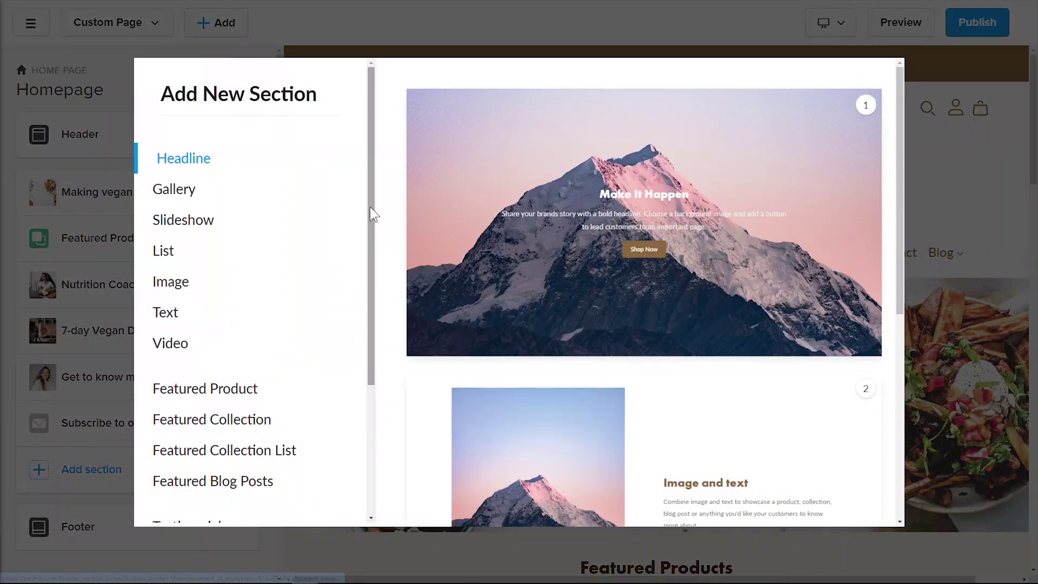
pyautogui.click(182, 183)
pyautogui.click(179, 209)
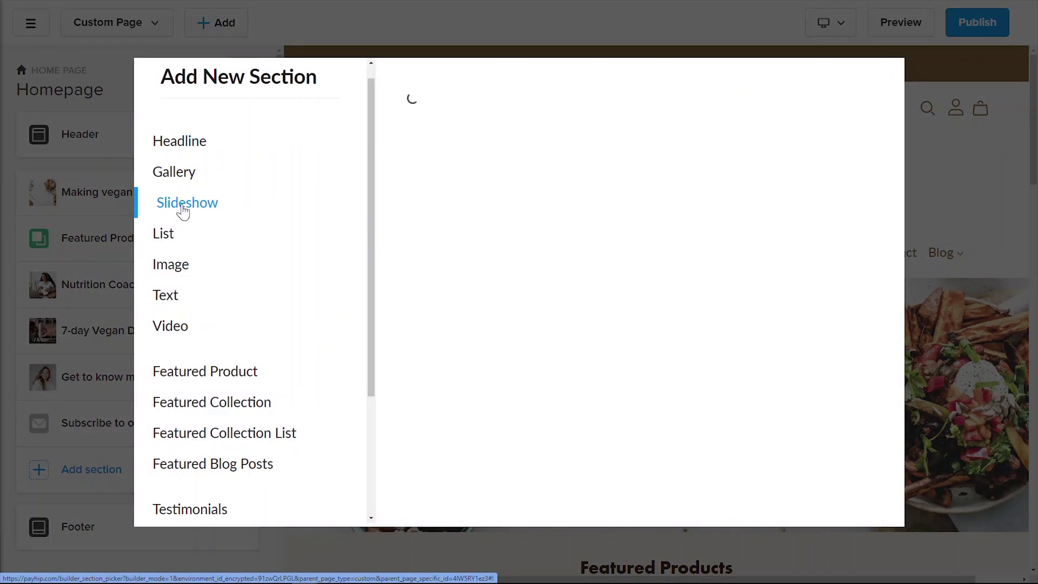
pyautogui.click(168, 235)
pyautogui.click(172, 264)
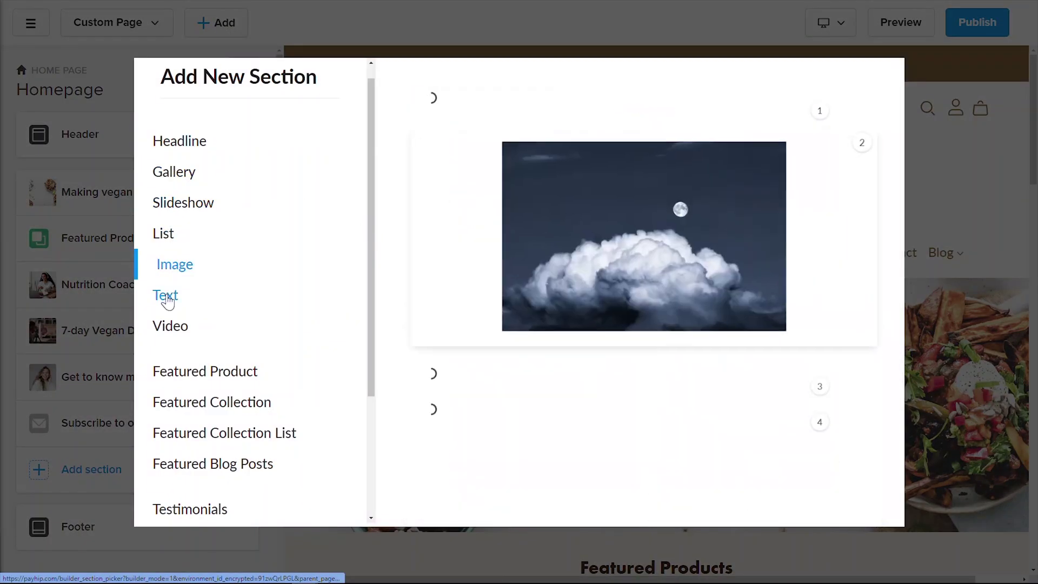
pyautogui.click(169, 295)
pyautogui.click(179, 331)
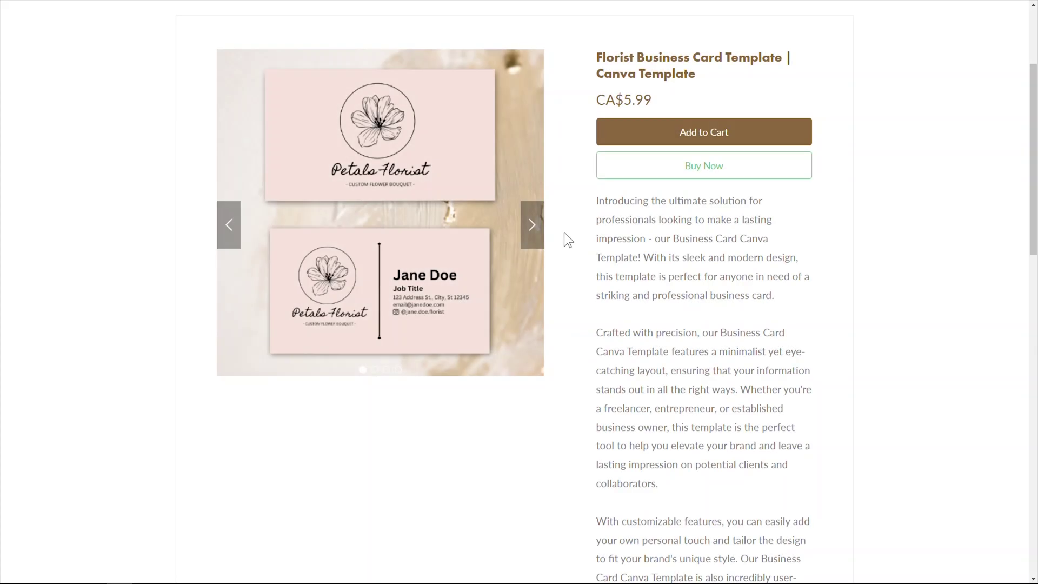
# Cycle through the four product photos on the listing page.
pyautogui.click(531, 227)
pyautogui.click(531, 226)
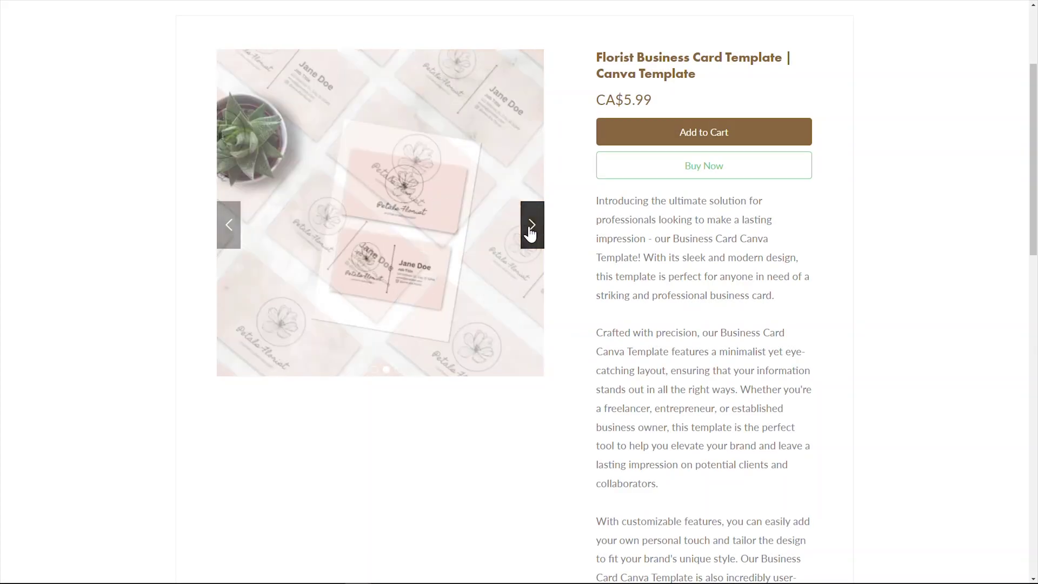
pyautogui.click(531, 226)
pyautogui.click(531, 226)
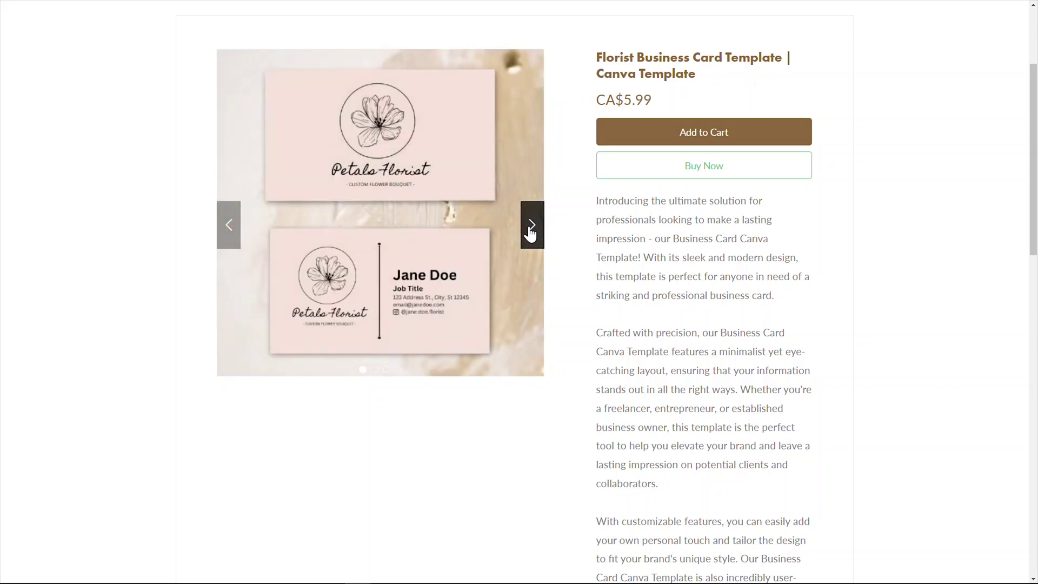
# Complete a test card purchase of the template, entering the customer's email and card details.
pyautogui.click(704, 165)
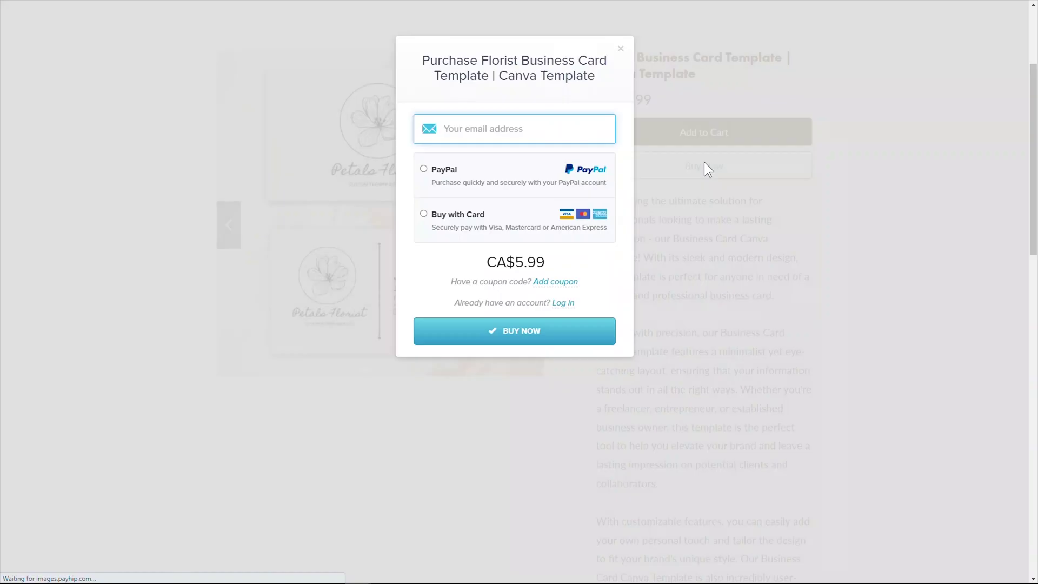
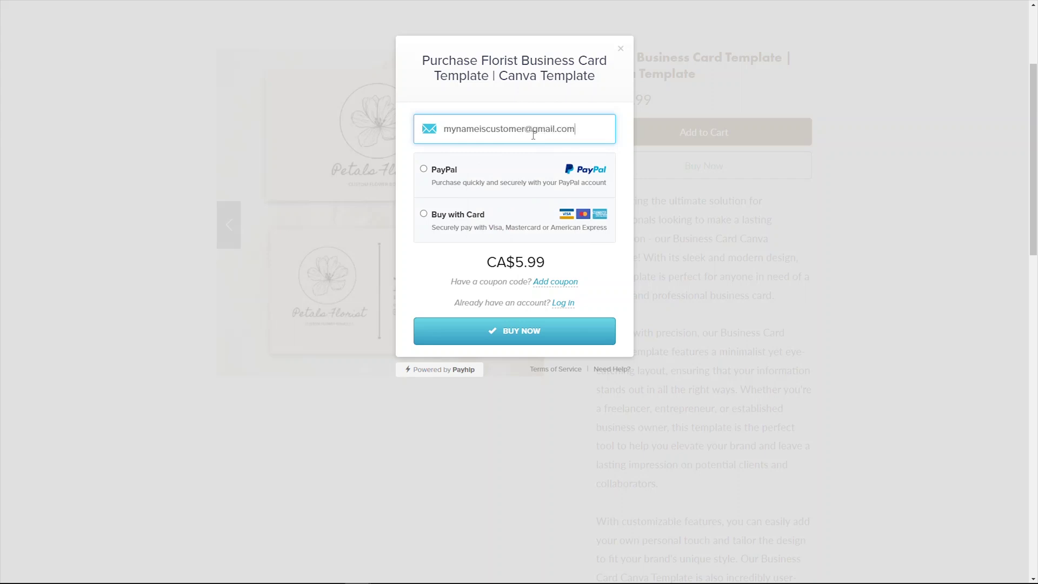
pyautogui.click(423, 214)
pyautogui.click(478, 280)
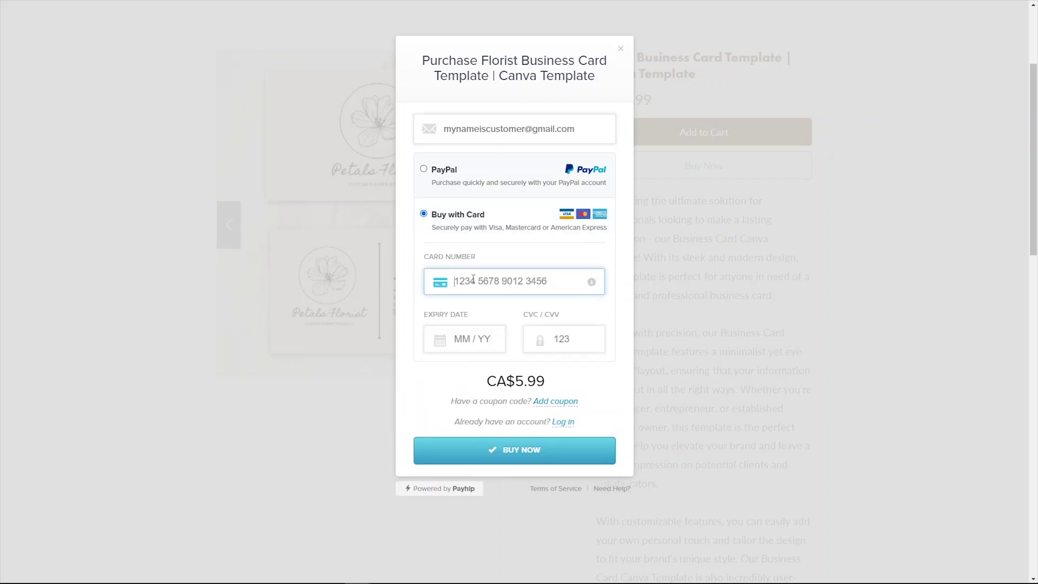
pyautogui.write('12345678945678940125')
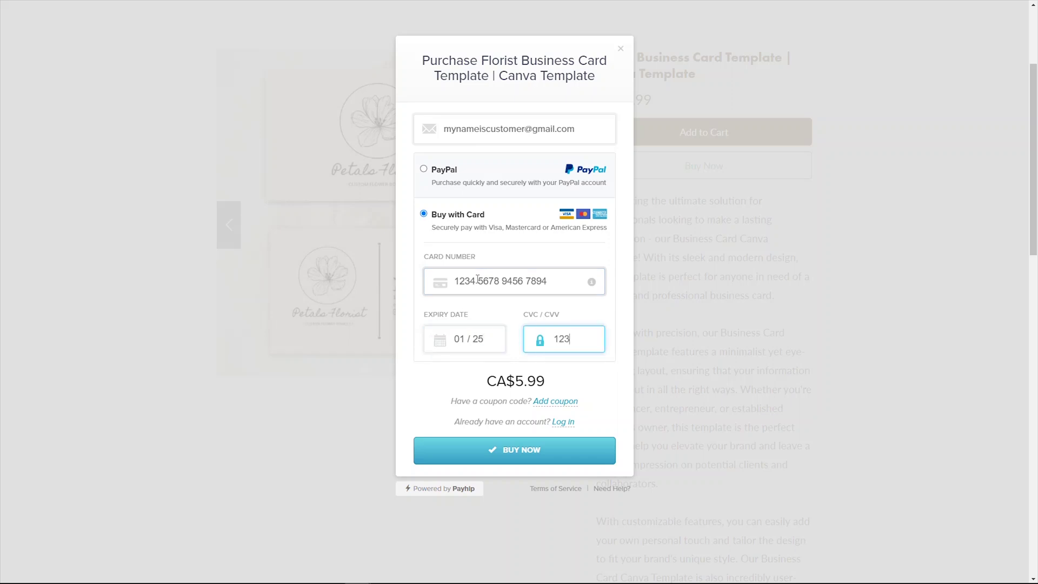
pyautogui.write('123')
pyautogui.click(505, 451)
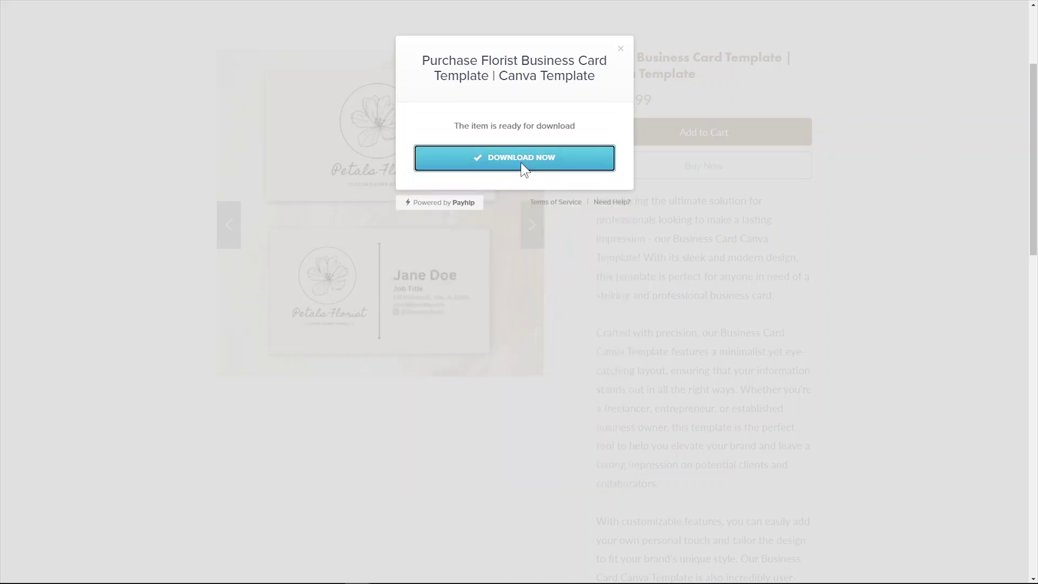
# Download the purchased template PDF and open it.
pyautogui.click(522, 164)
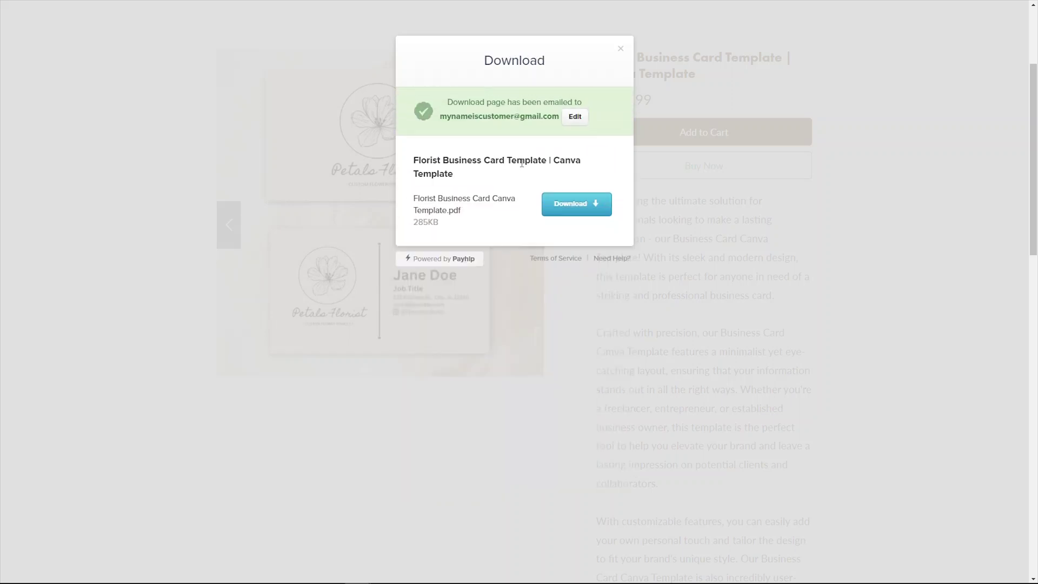
pyautogui.click(571, 212)
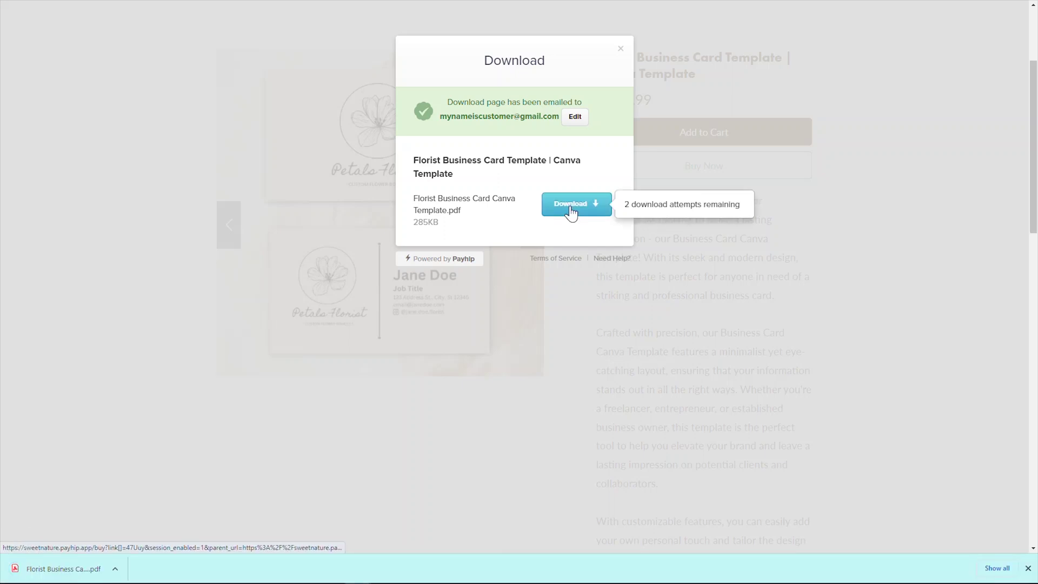
pyautogui.click(76, 568)
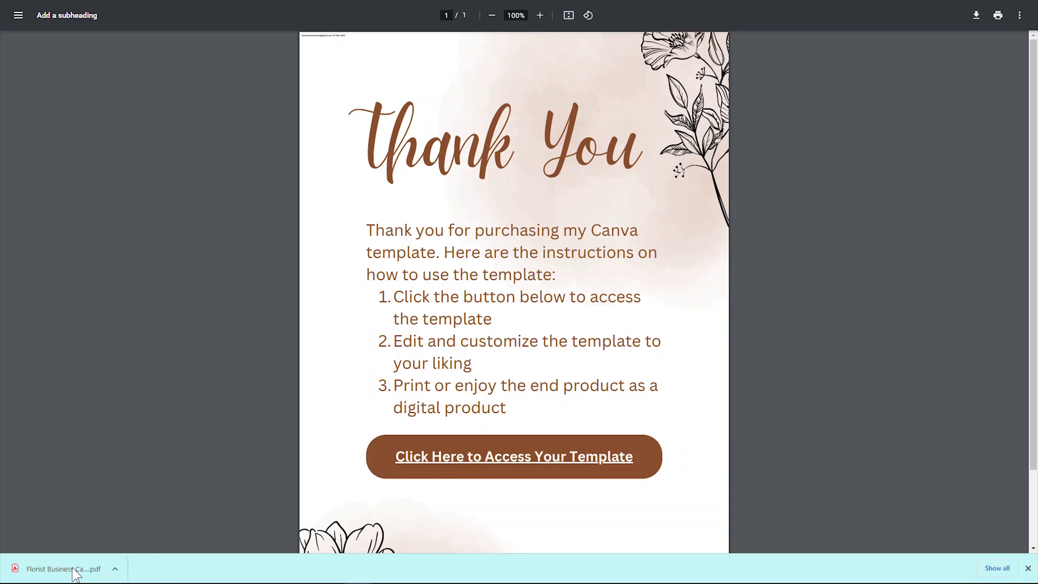
# Follow the PDF's 'Click Here to Access Your Template' link to the Canva template.
pyautogui.click(527, 460)
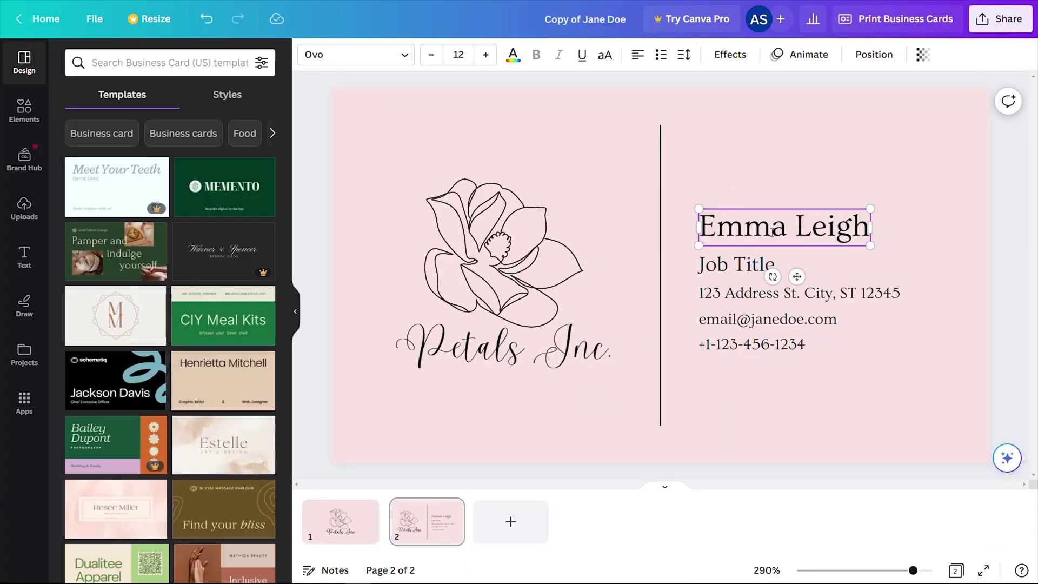
# Replace the card-back text with 'CEO of Flower Petals Inc.', a new street address and an email.
pyautogui.doubleClick(729, 259)
pyautogui.write('CEO of Flower Petals Inc.')
pyautogui.tripleClick(738, 292)
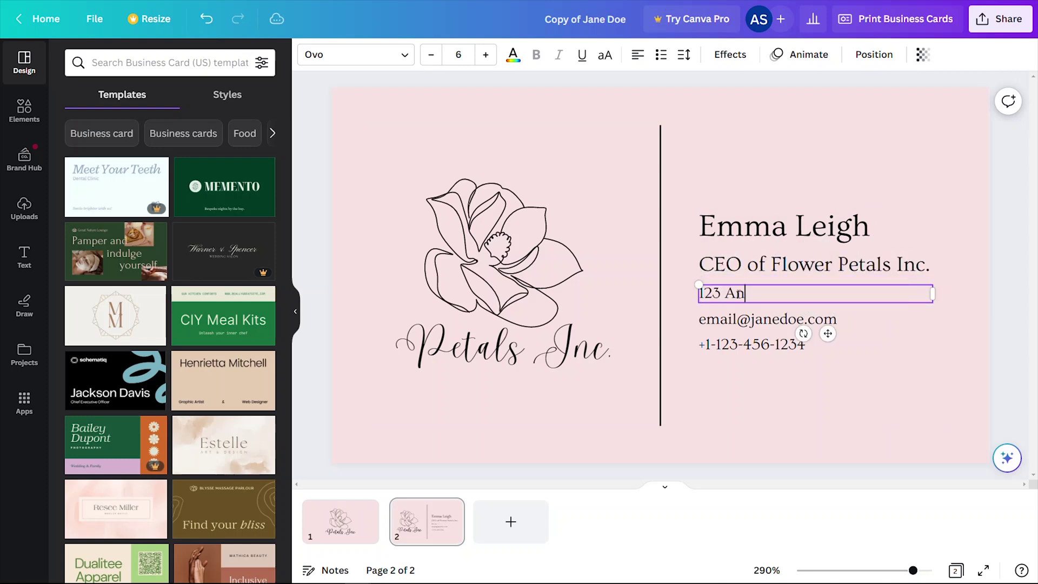
pyautogui.tripleClick(768, 319)
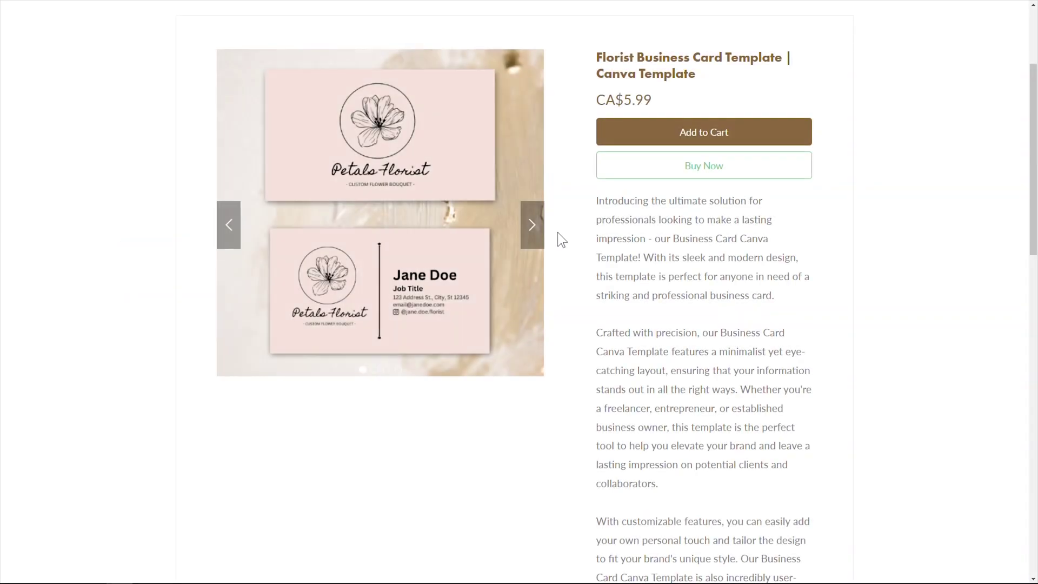
# Advance the product photo carousel three times to the pink phone mockup.
pyautogui.click(530, 234)
pyautogui.click(530, 233)
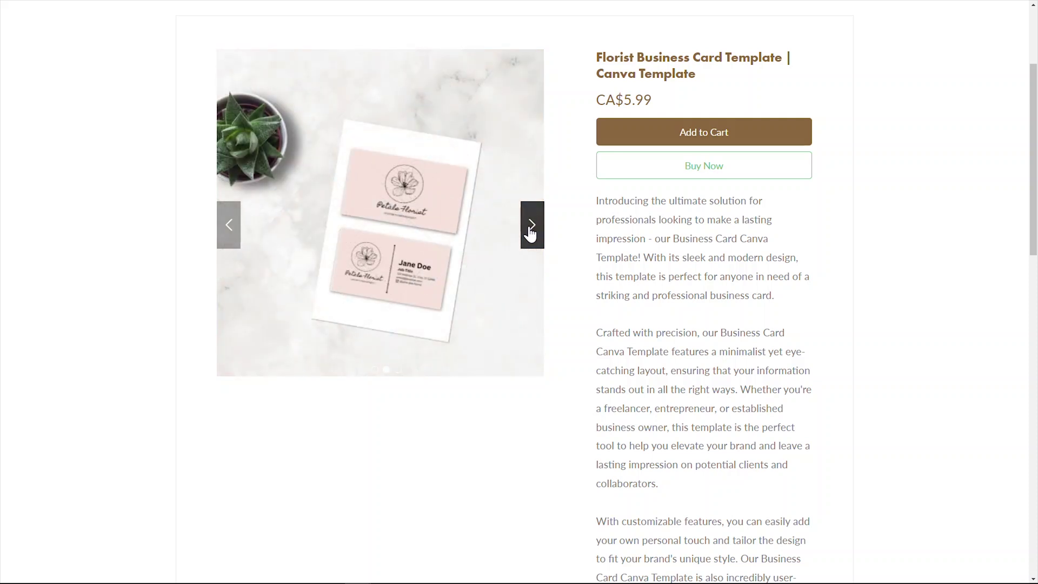
pyautogui.click(531, 233)
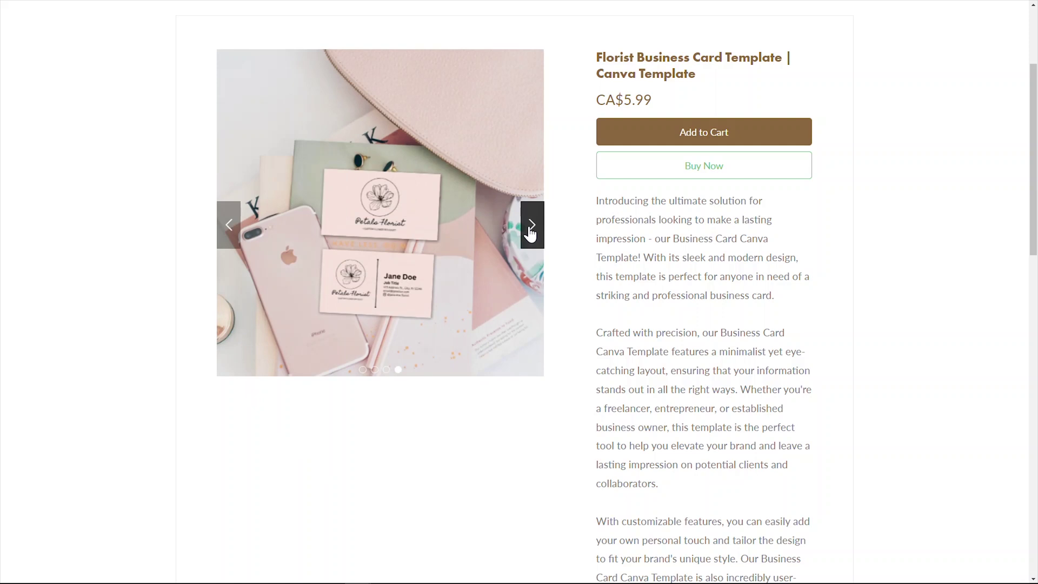